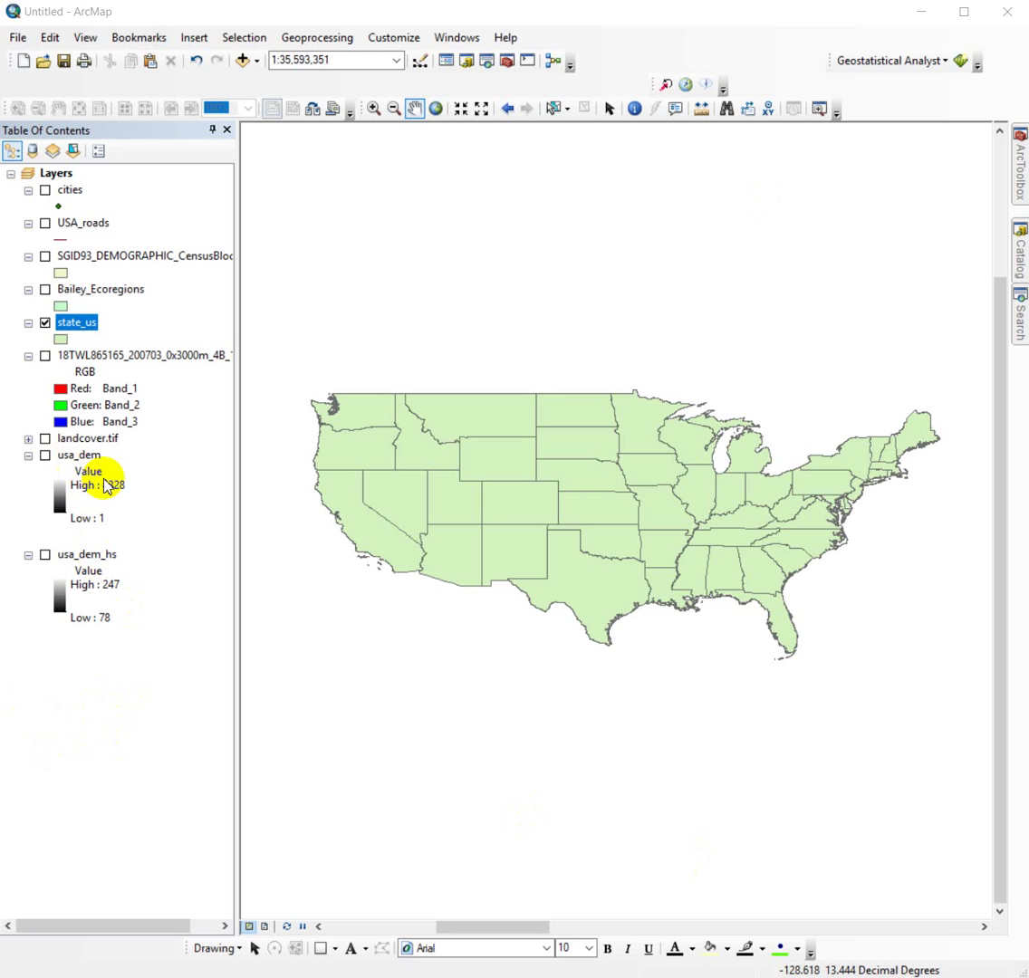
- Examine the source properties of the usa_dem layer, including its cell size and data type, and close the dialog without changes
{"action": "right_click", "coordinate": [78, 457]}
{"action": "left_click", "coordinate": [166, 734]}
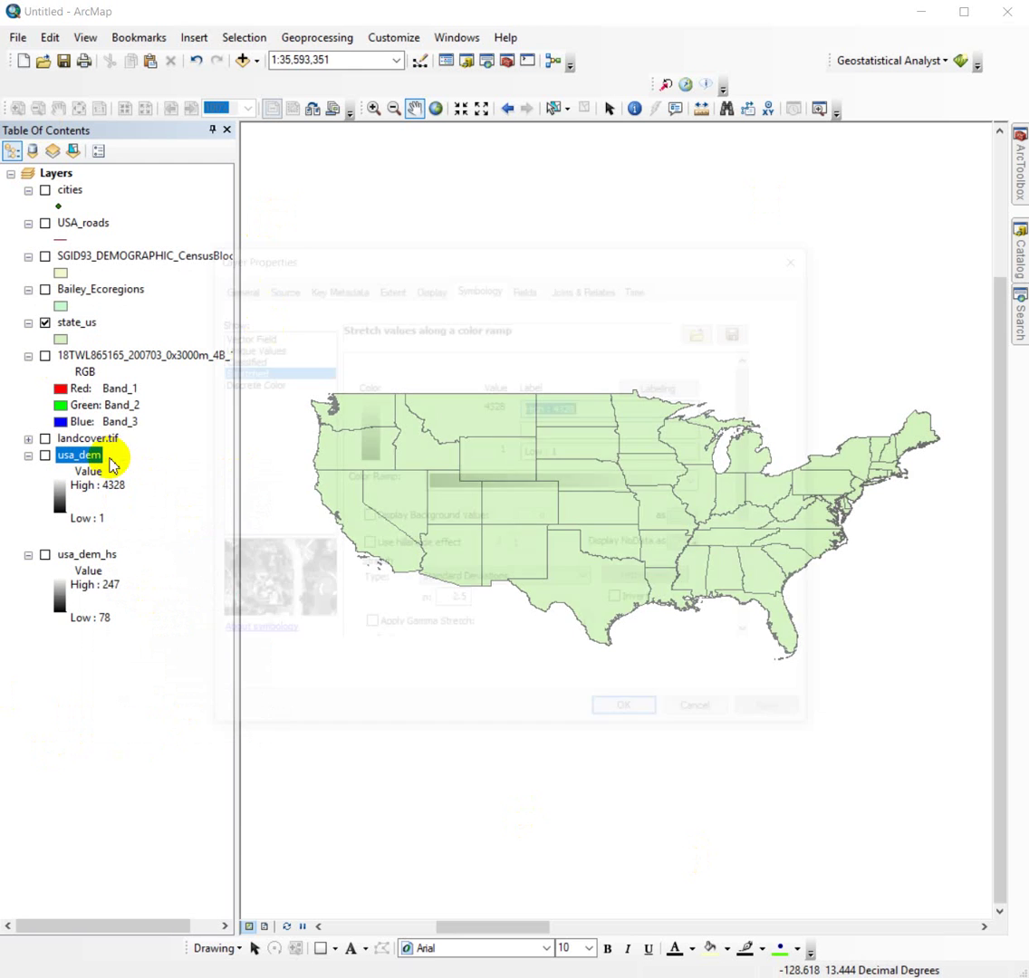
{"action": "left_click", "coordinate": [279, 286]}
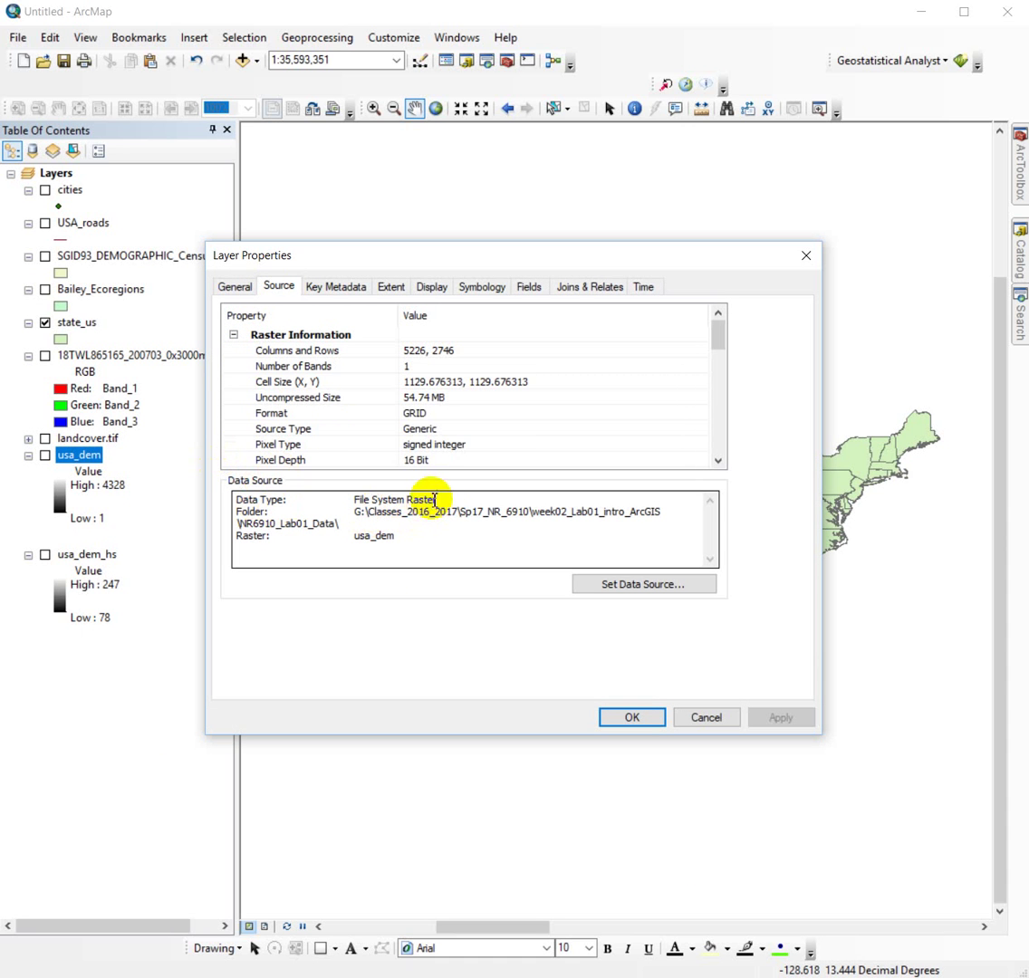
{"action": "left_click_drag", "start_coordinate": [436, 498], "coordinate": [384, 499]}
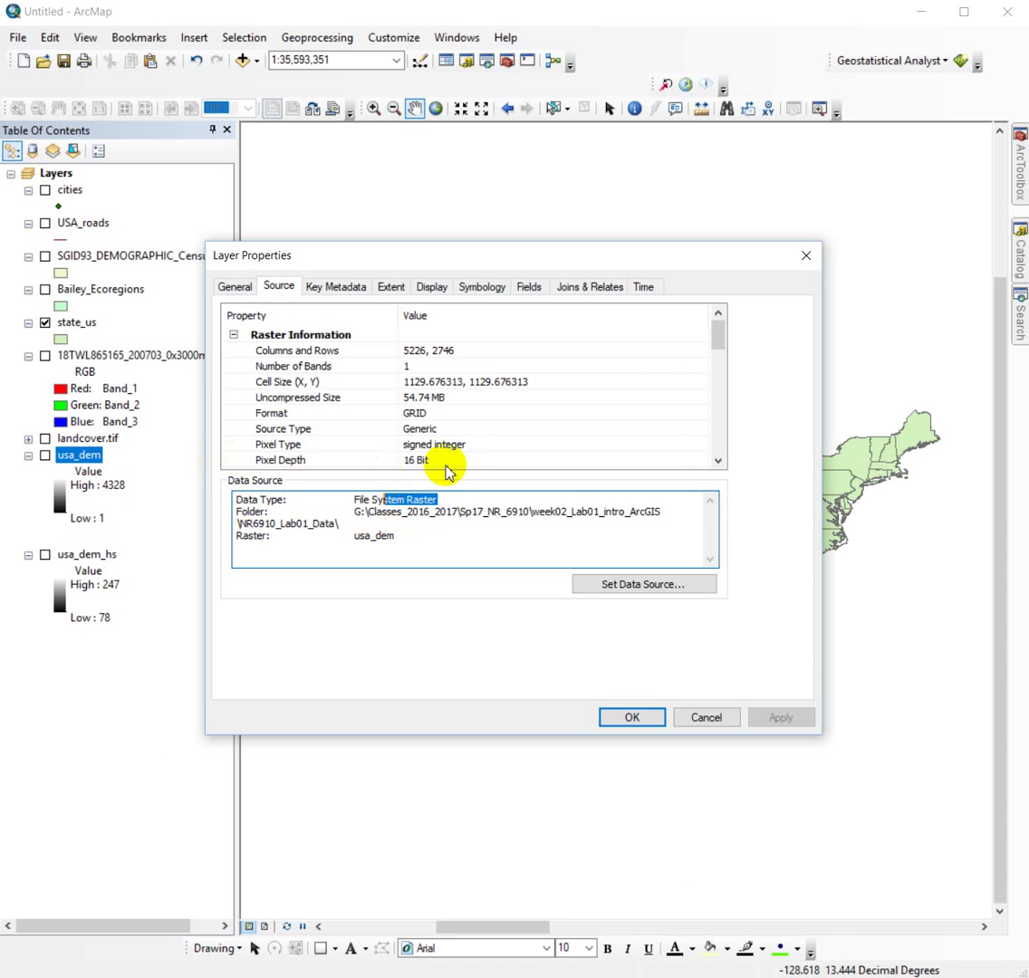
{"action": "left_click", "coordinate": [807, 256]}
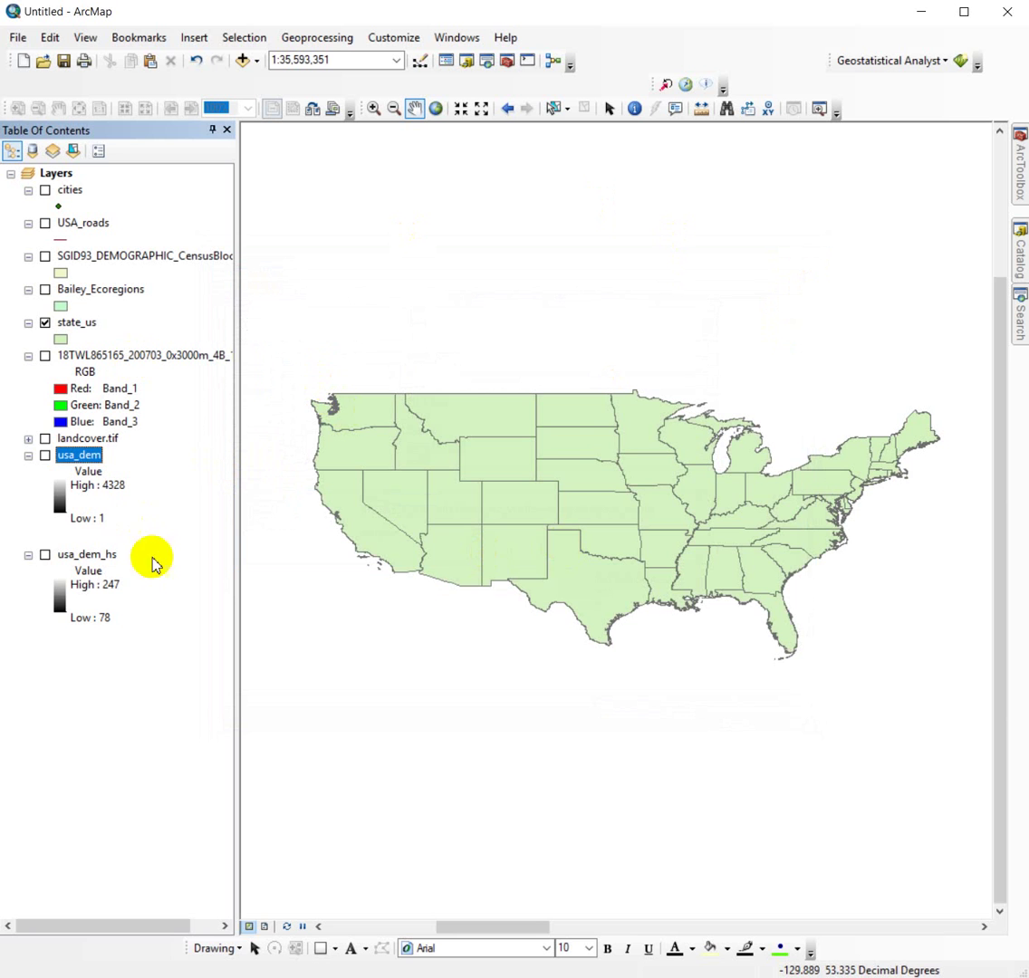
- Show usa_dem in place of state_us and zoom into the western mountains down to the individual raster cells
{"action": "left_click", "coordinate": [45, 455]}
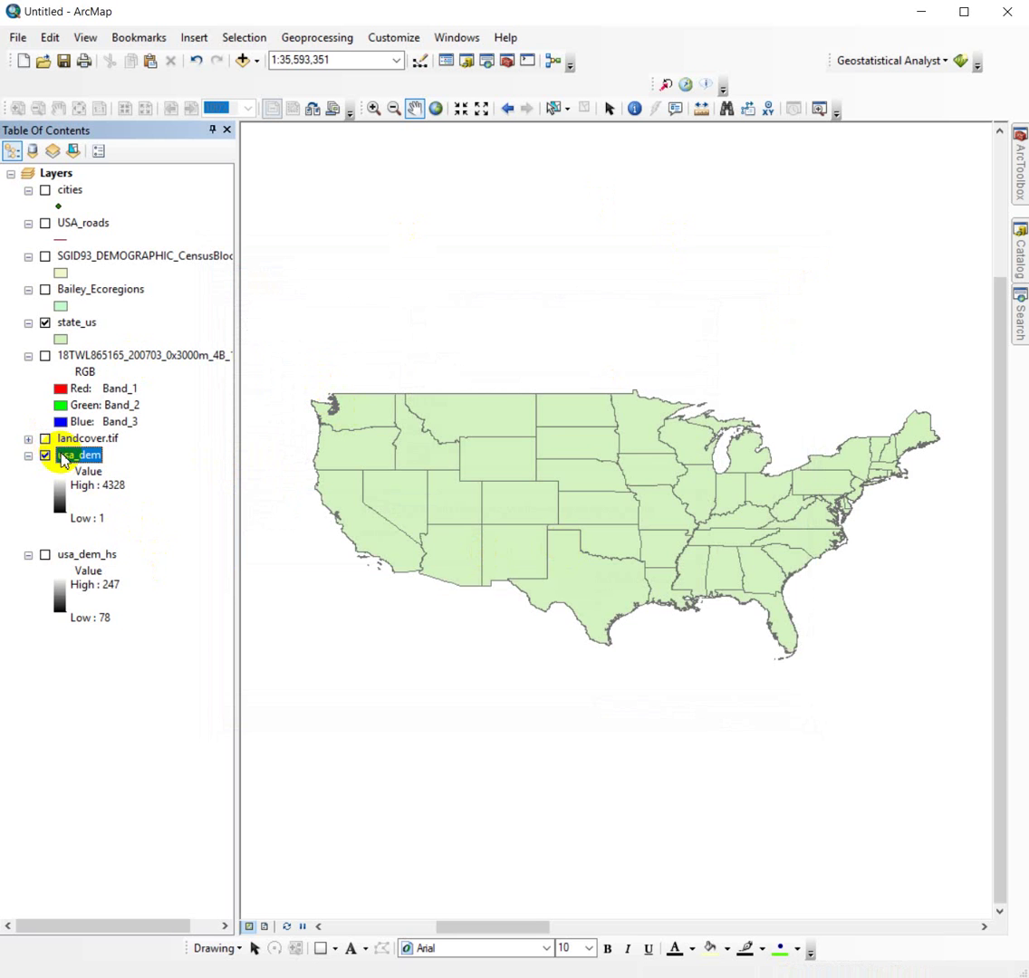
{"action": "left_click", "coordinate": [44, 323]}
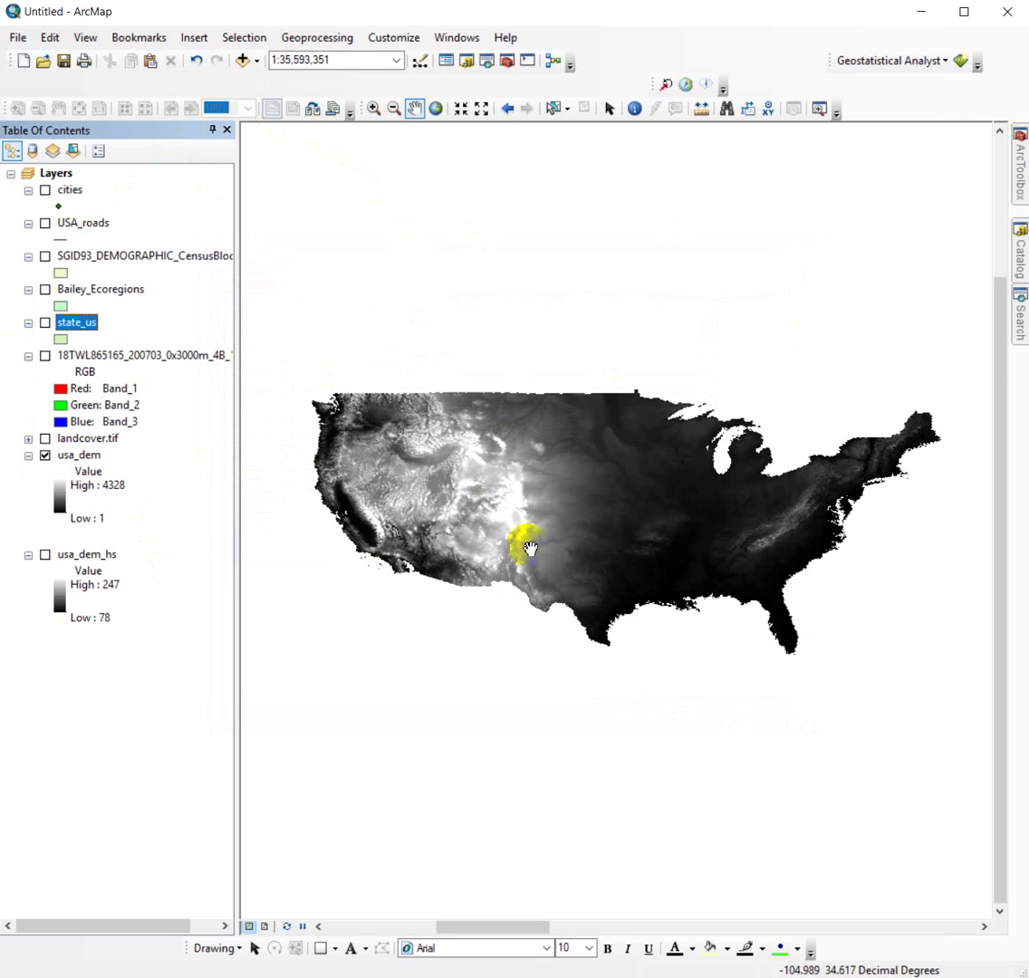
{"action": "left_click", "coordinate": [371, 110]}
{"action": "left_click_drag", "start_coordinate": [472, 460], "coordinate": [474, 460]}
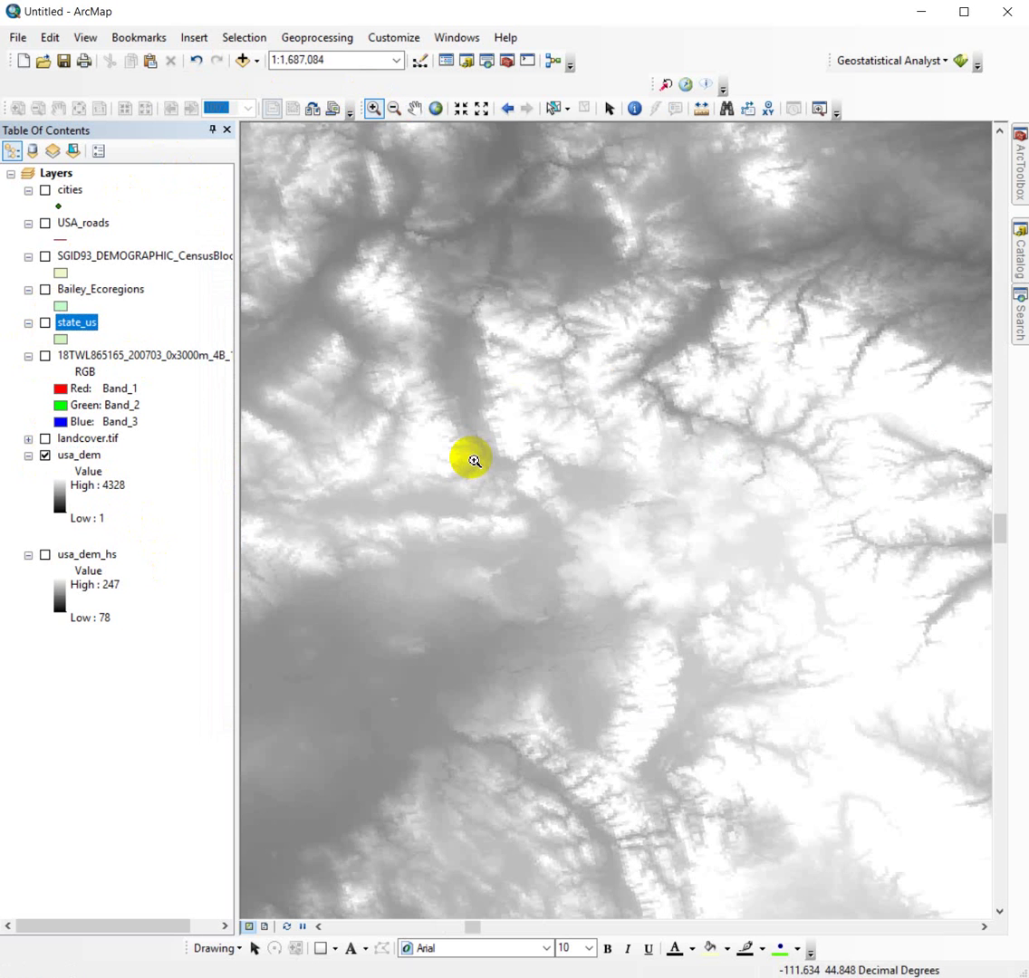
{"action": "left_click", "coordinate": [690, 321]}
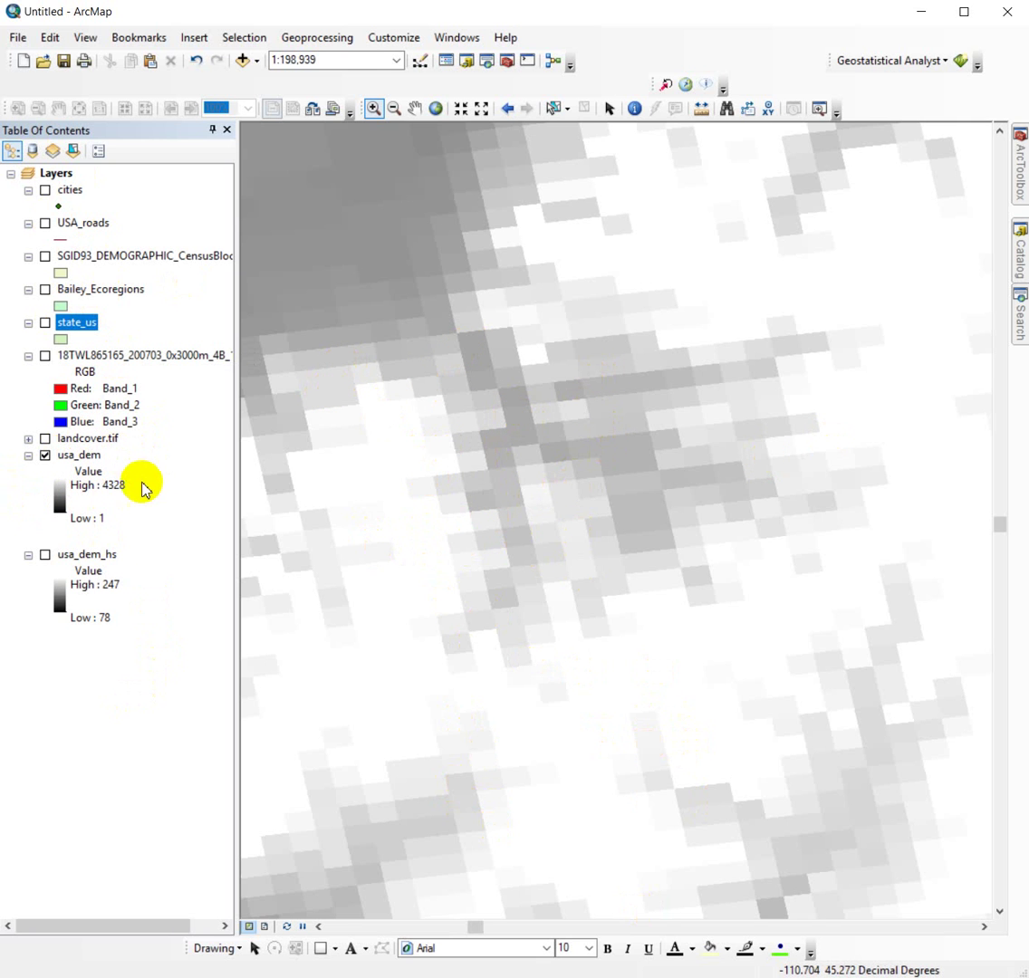
- Examine the census blocks layer's source properties, including its data type and geometry type, and close them without changes
{"action": "right_click", "coordinate": [100, 258]}
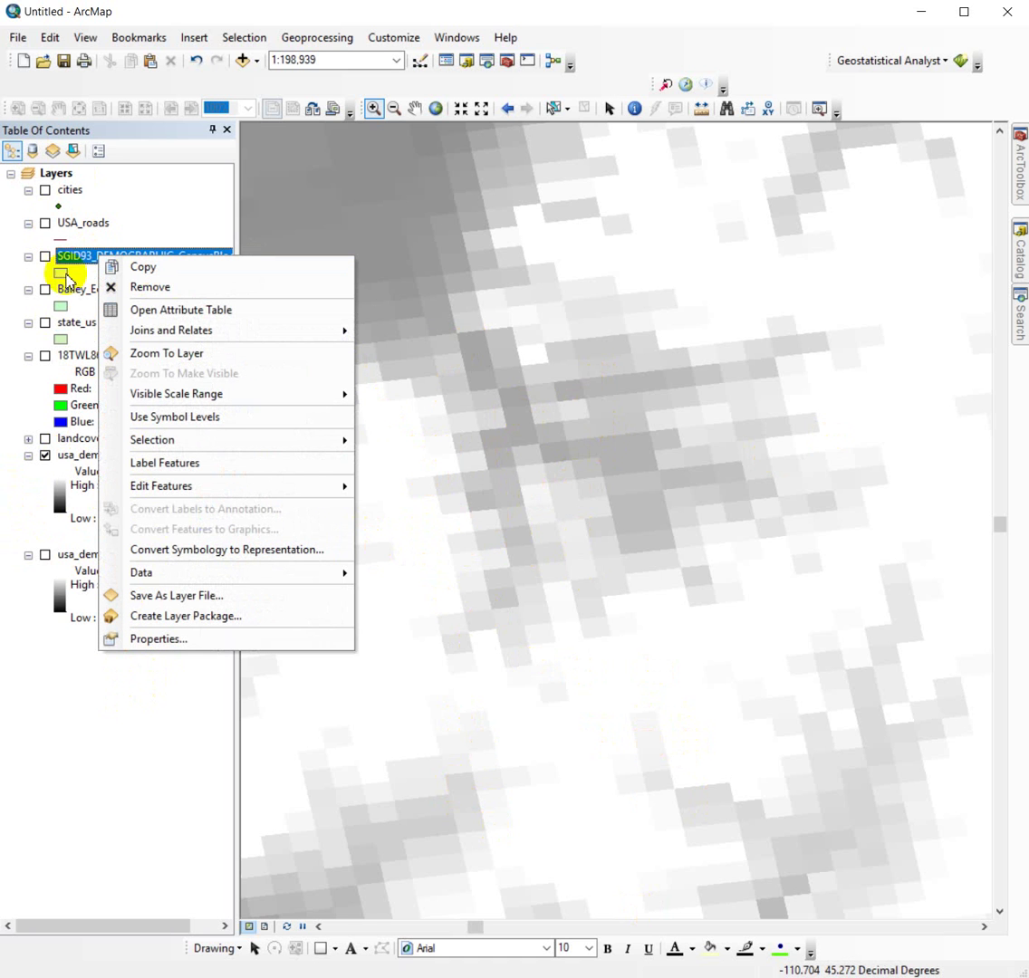
{"action": "left_click", "coordinate": [168, 640]}
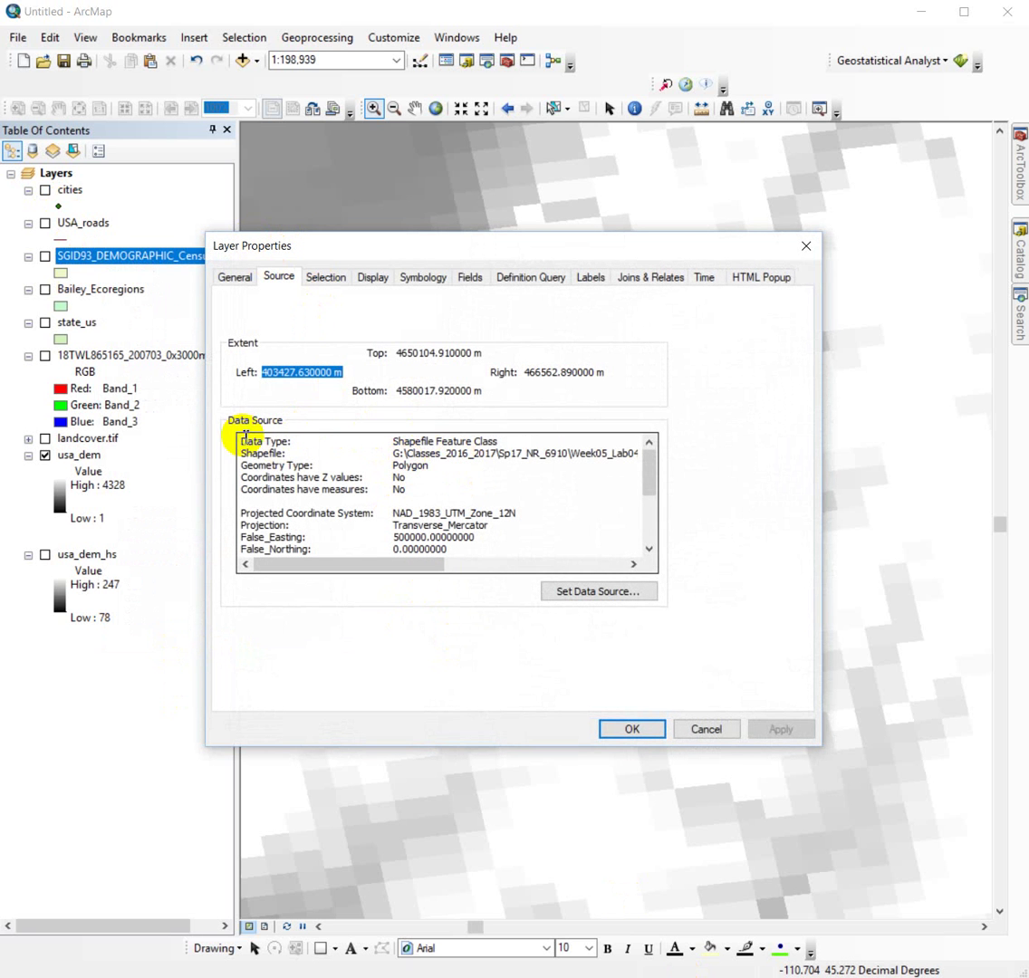
{"action": "left_click_drag", "start_coordinate": [239, 441], "coordinate": [509, 442]}
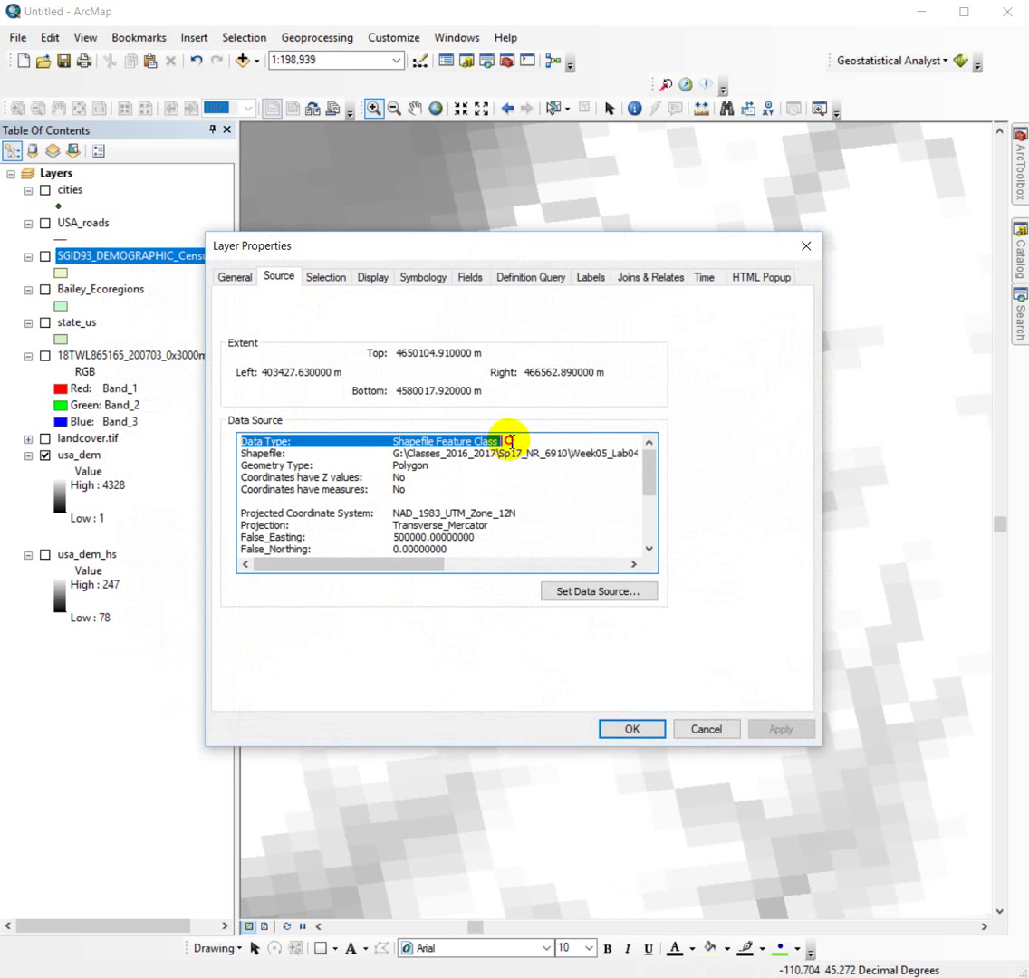
{"action": "left_click", "coordinate": [459, 441]}
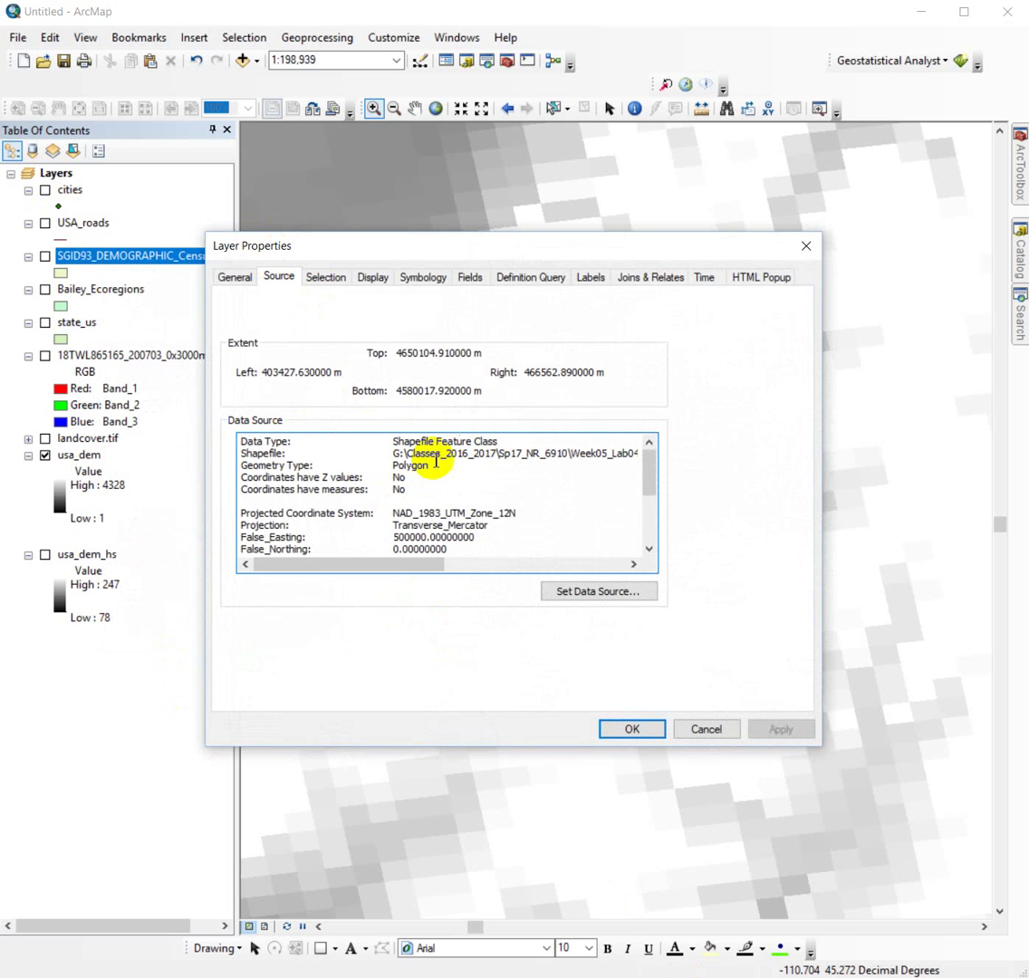
{"action": "left_click_drag", "start_coordinate": [443, 475], "coordinate": [292, 454]}
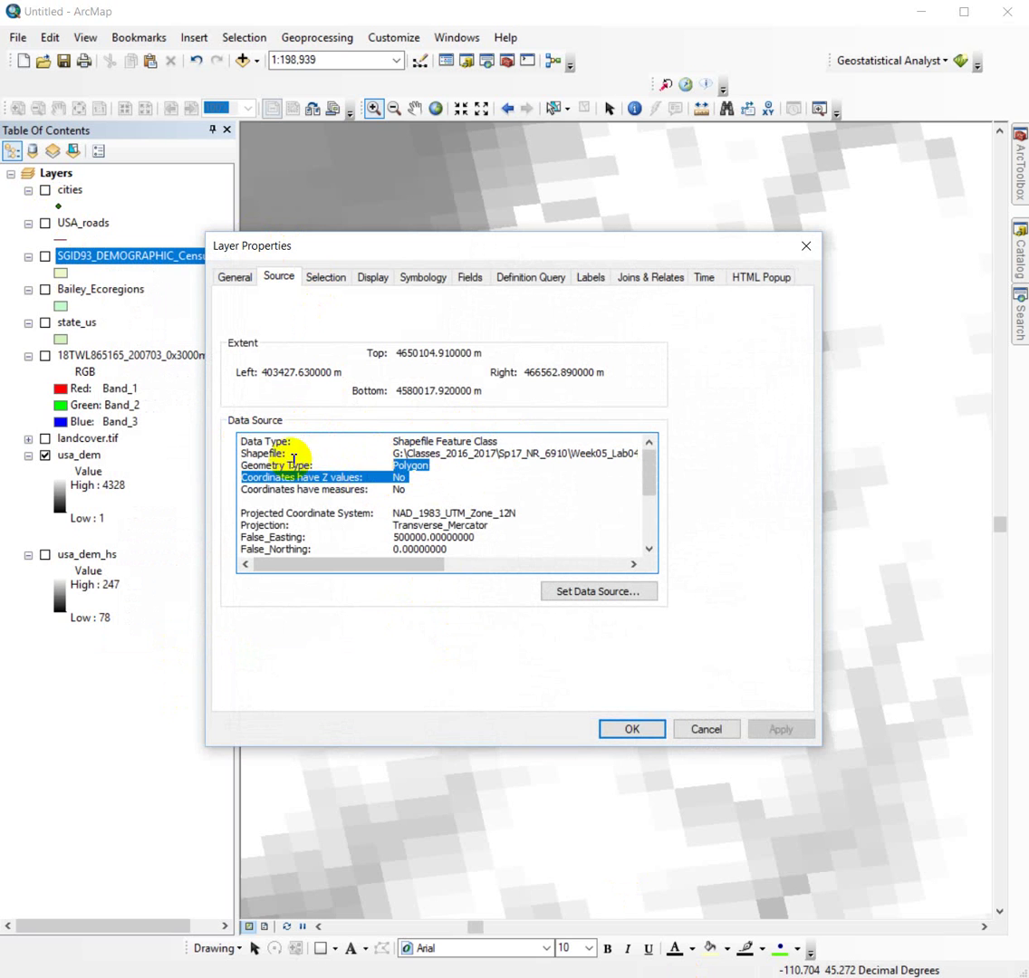
{"action": "left_click", "coordinate": [292, 461]}
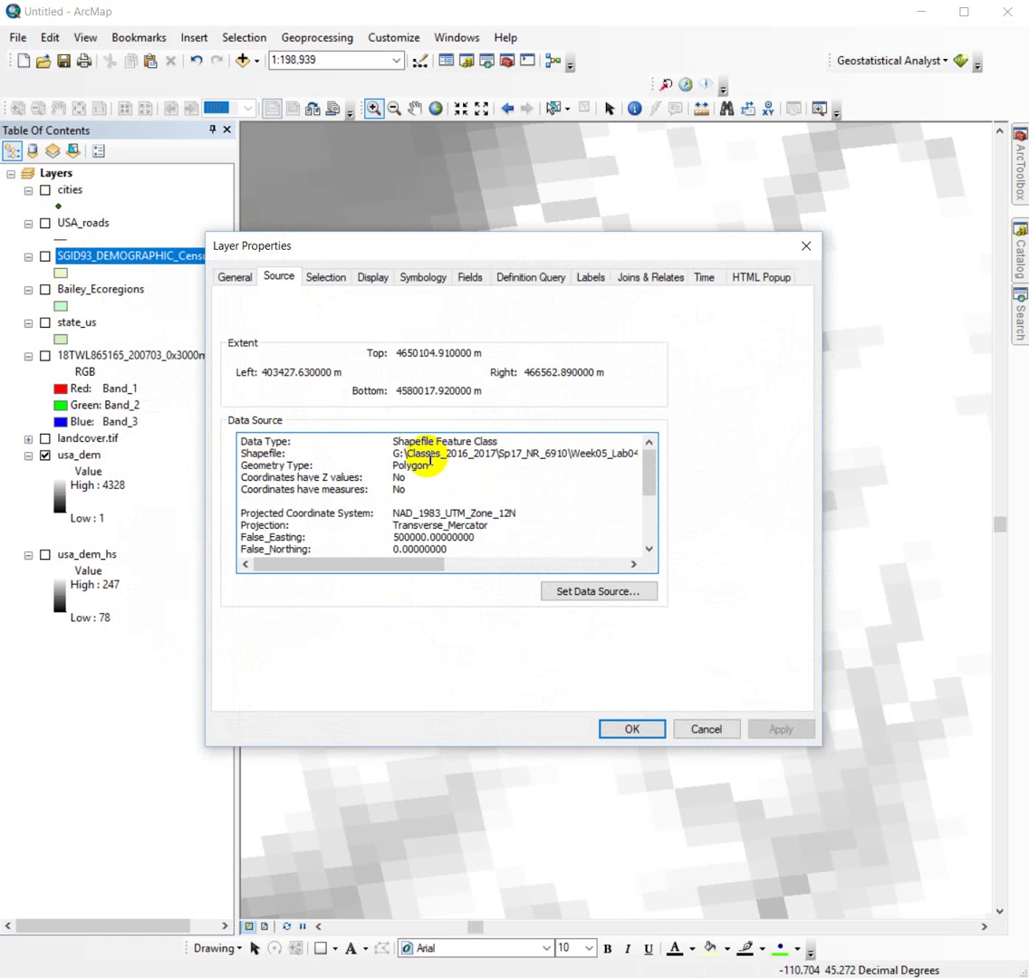
{"action": "left_click", "coordinate": [810, 254]}
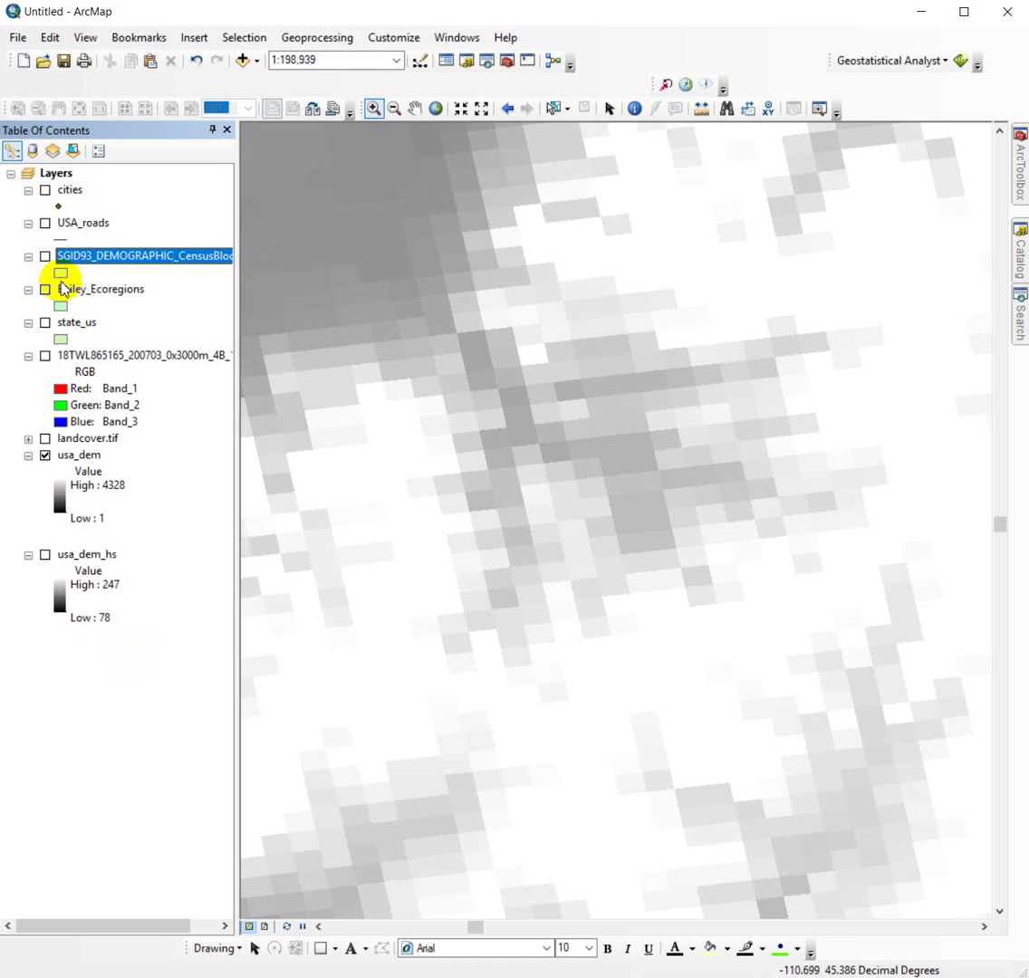
{"action": "left_click", "coordinate": [59, 500]}
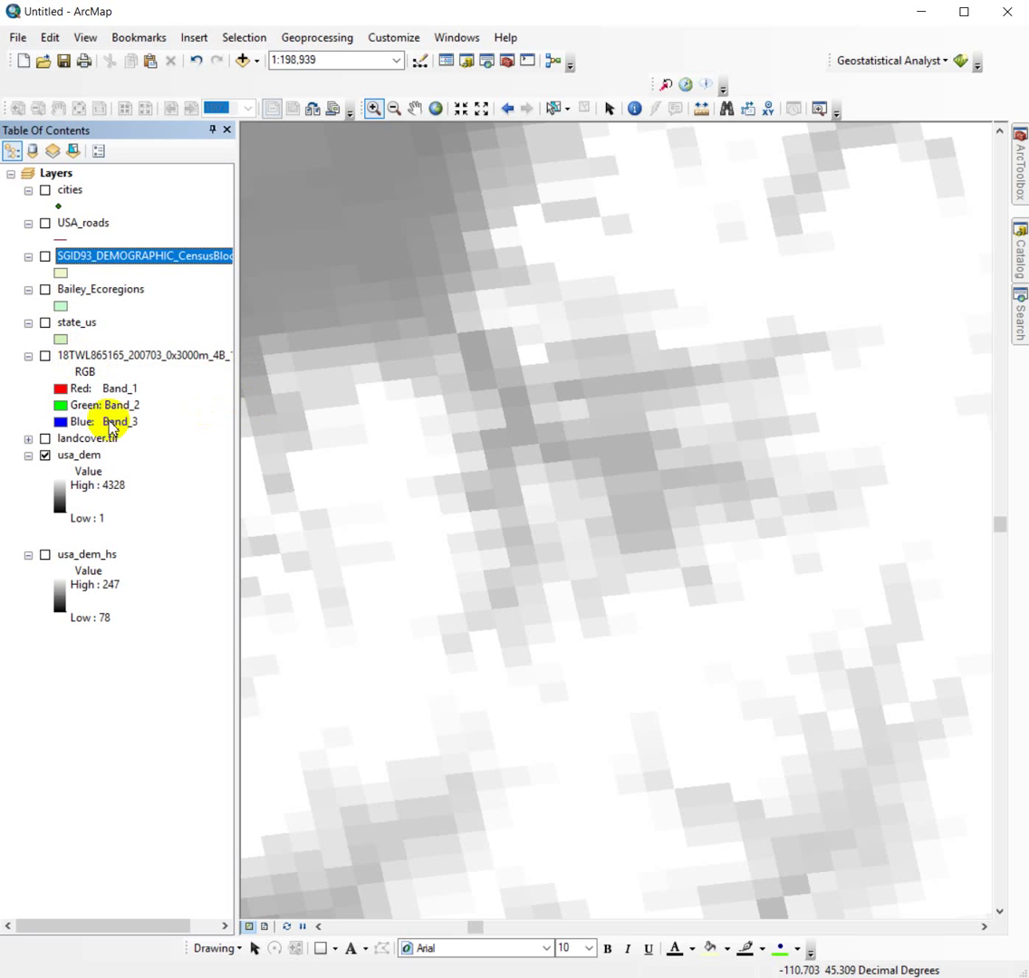
{"action": "left_click", "coordinate": [154, 677]}
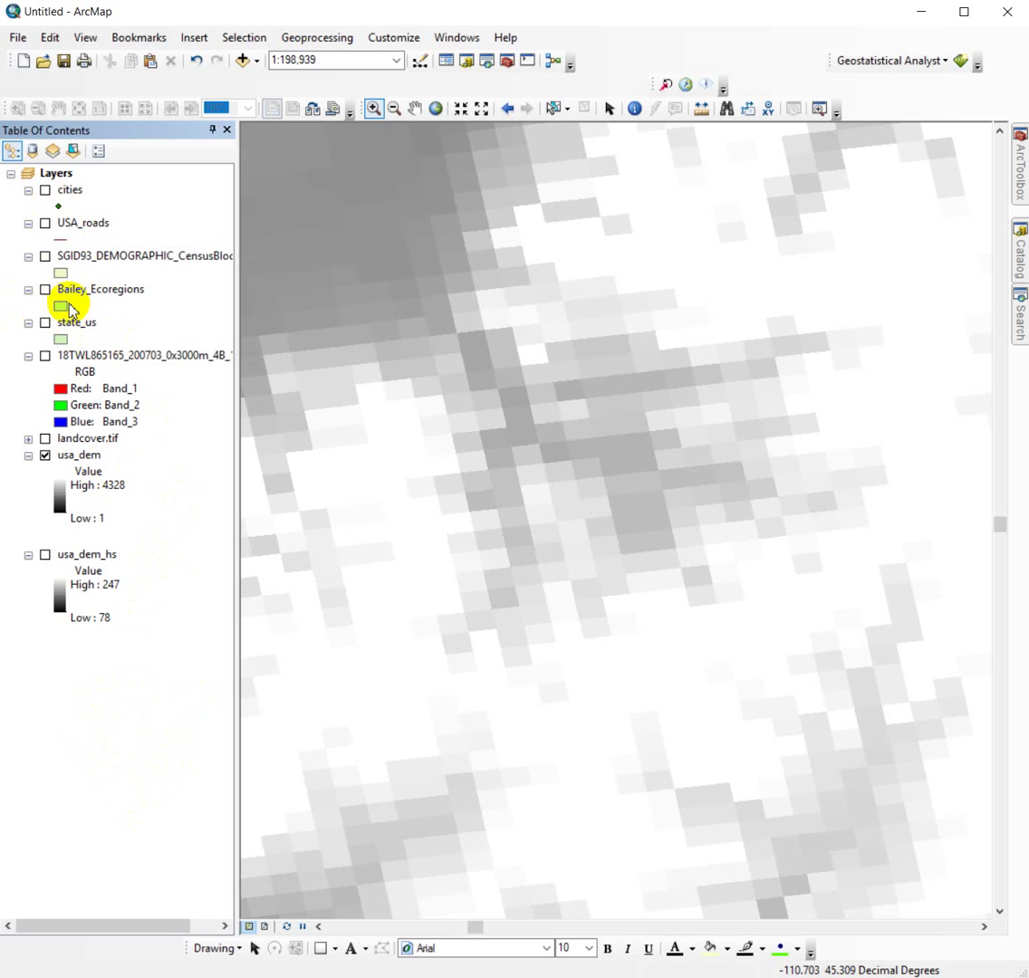
- Turn the state_us layer back on and zoom the map to its full extent
{"action": "left_click", "coordinate": [45, 322]}
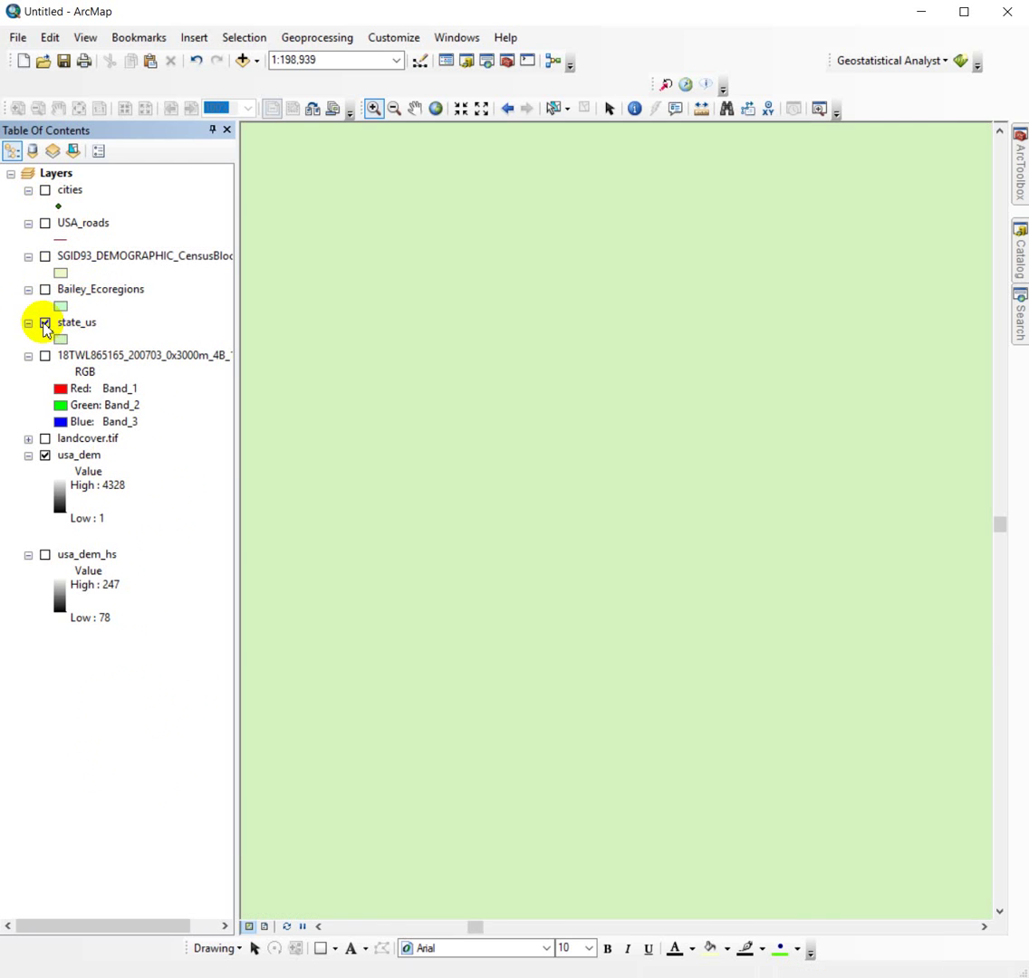
{"action": "left_click", "coordinate": [53, 457]}
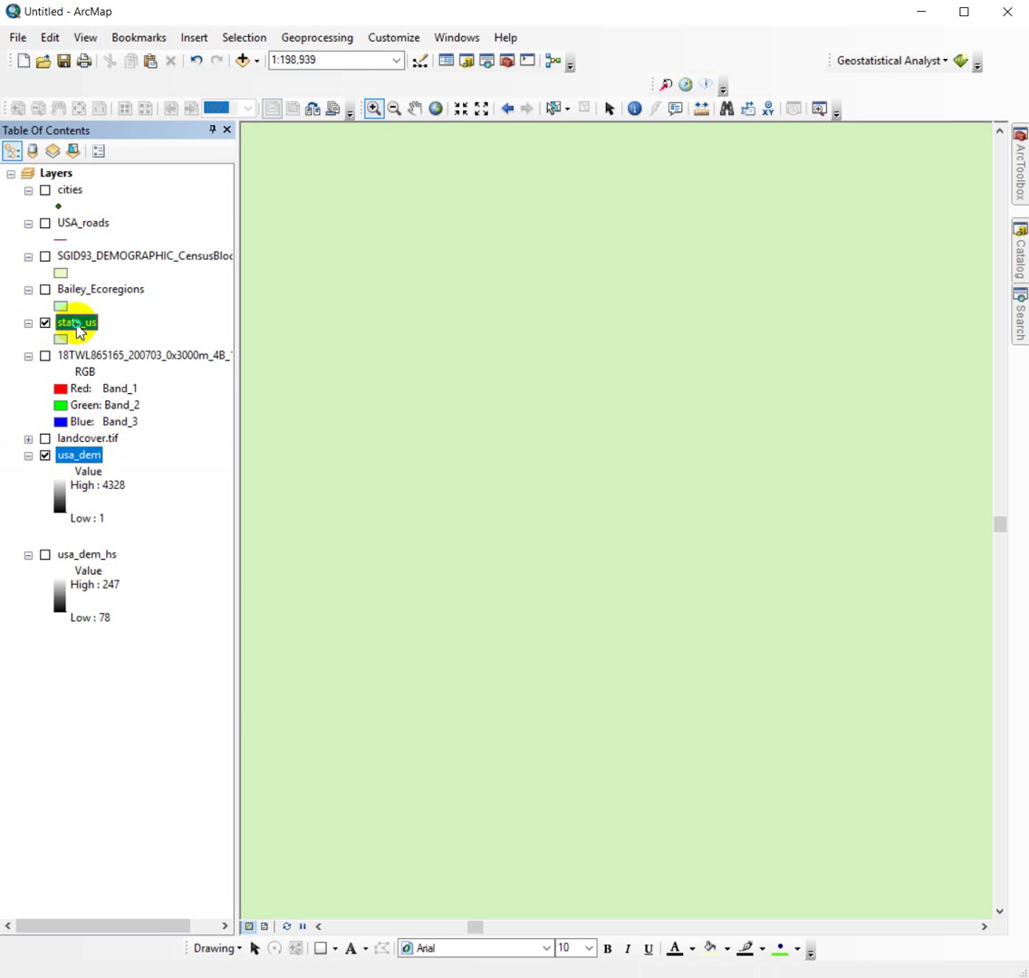
{"action": "right_click", "coordinate": [78, 326]}
{"action": "left_click", "coordinate": [154, 418]}
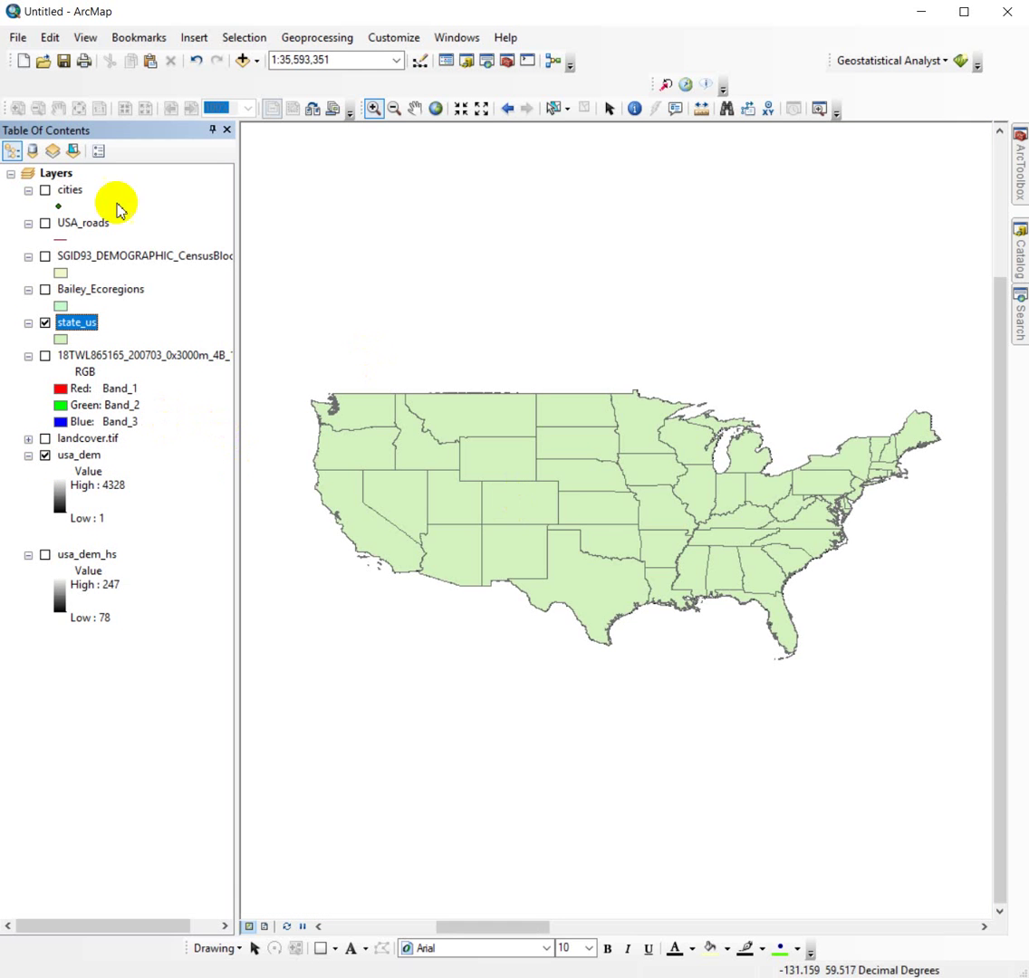
- Symbolize state_us by unique values of the NAME field with all values added, and exclude the all other values symbol
{"action": "right_click", "coordinate": [78, 326]}
{"action": "left_click", "coordinate": [505, 605]}
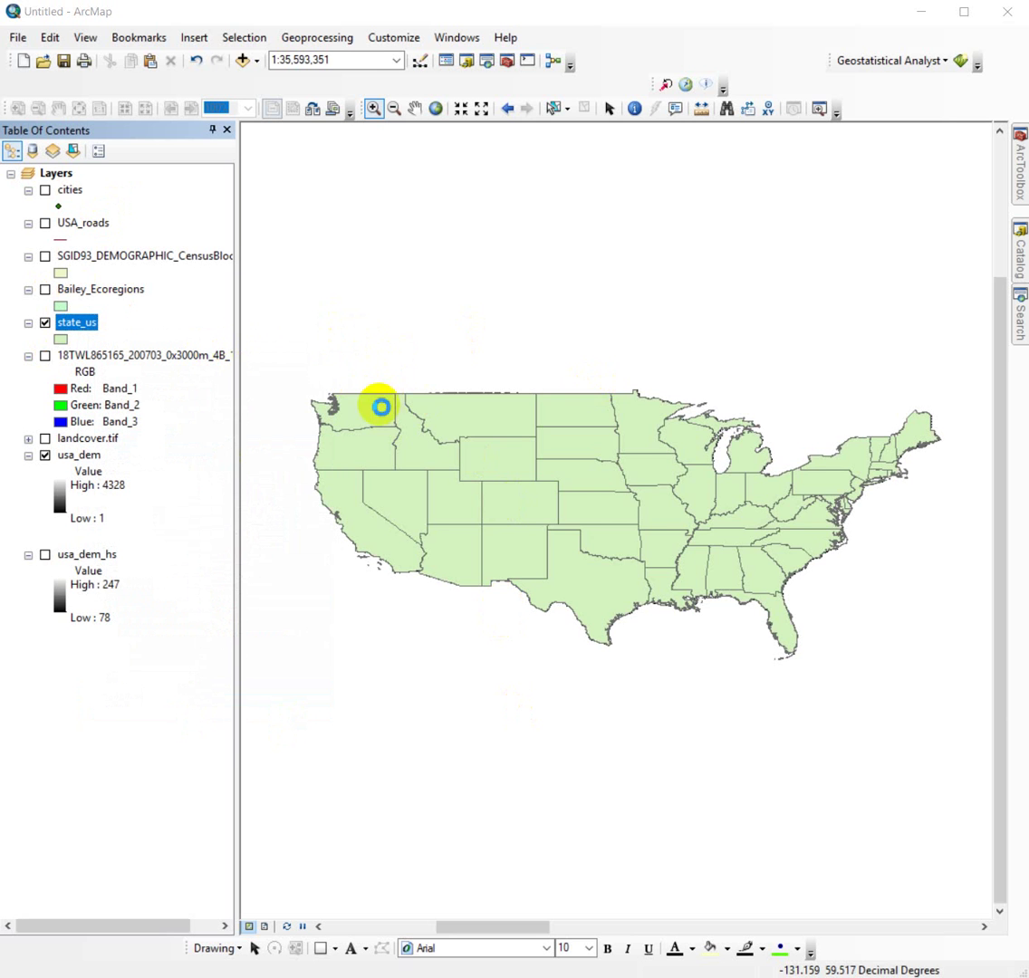
{"action": "double_click", "coordinate": [76, 323]}
{"action": "left_click", "coordinate": [423, 277]}
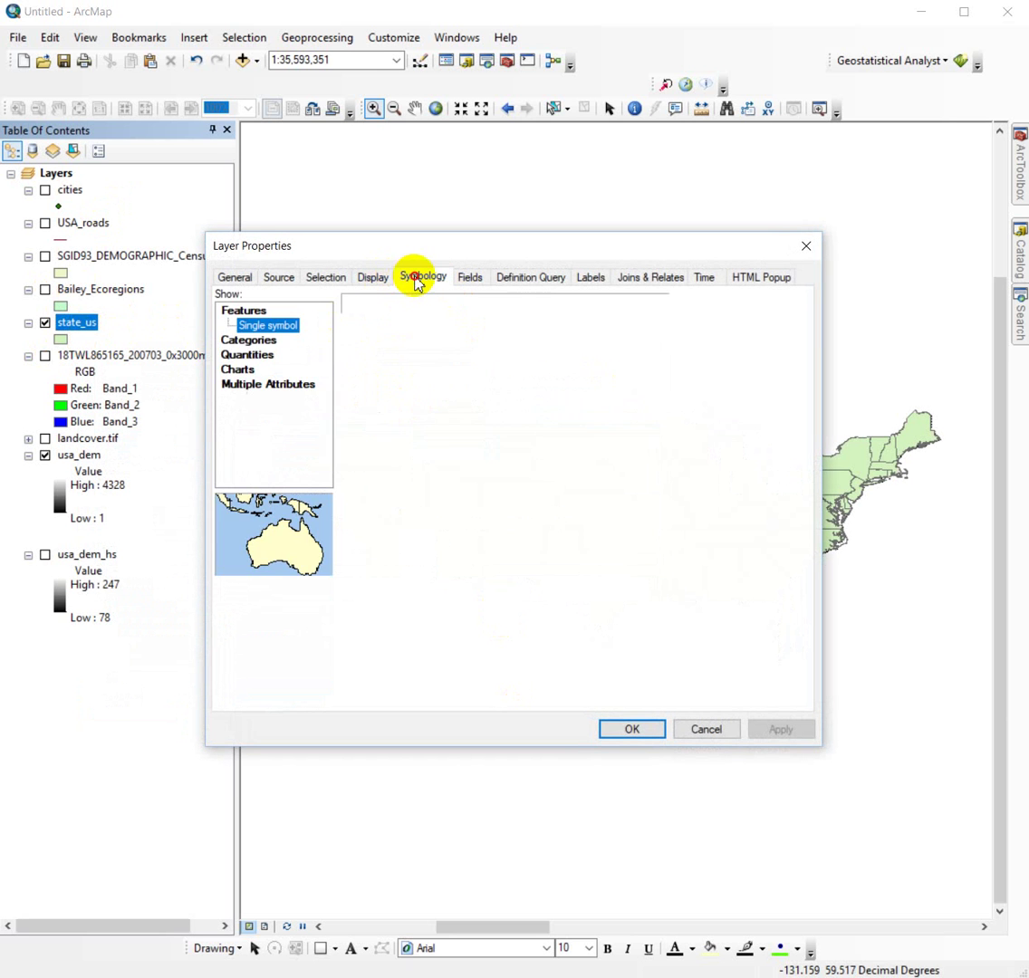
{"action": "left_click", "coordinate": [248, 325]}
{"action": "left_click", "coordinate": [513, 344]}
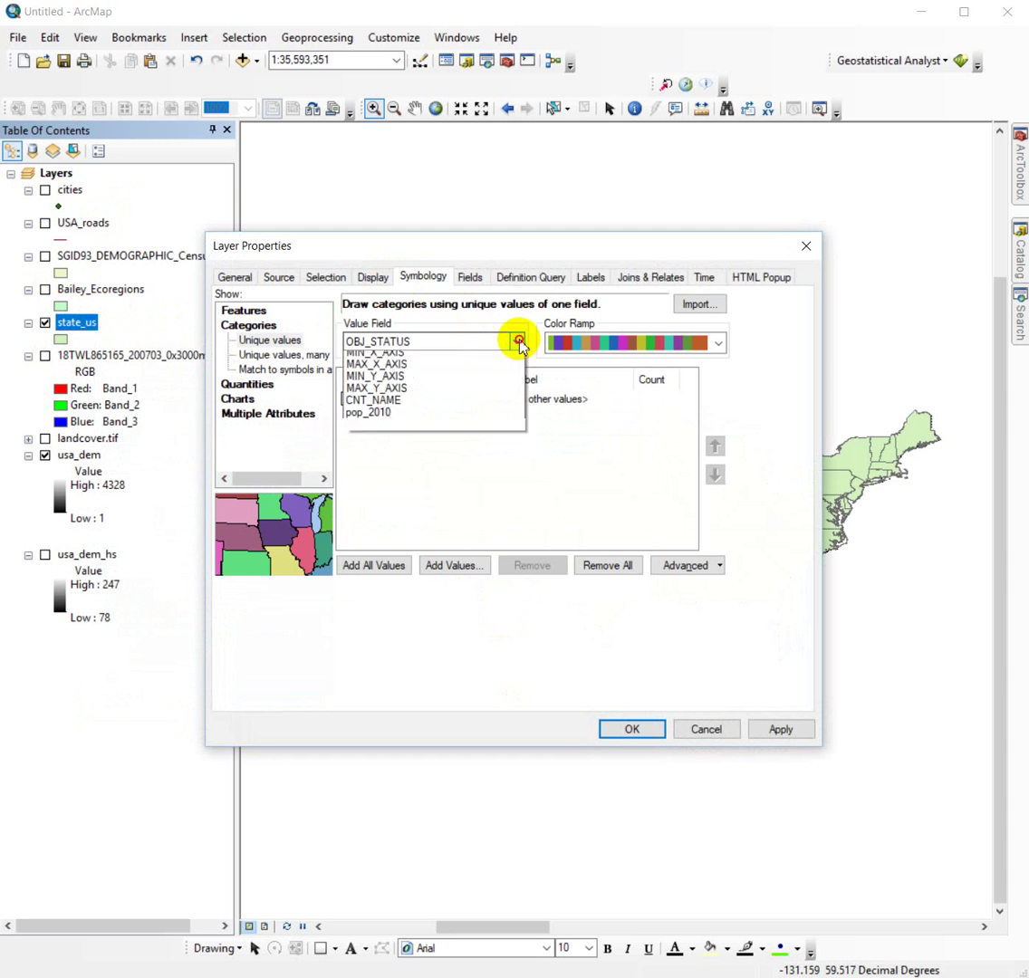
{"action": "left_click", "coordinate": [370, 384]}
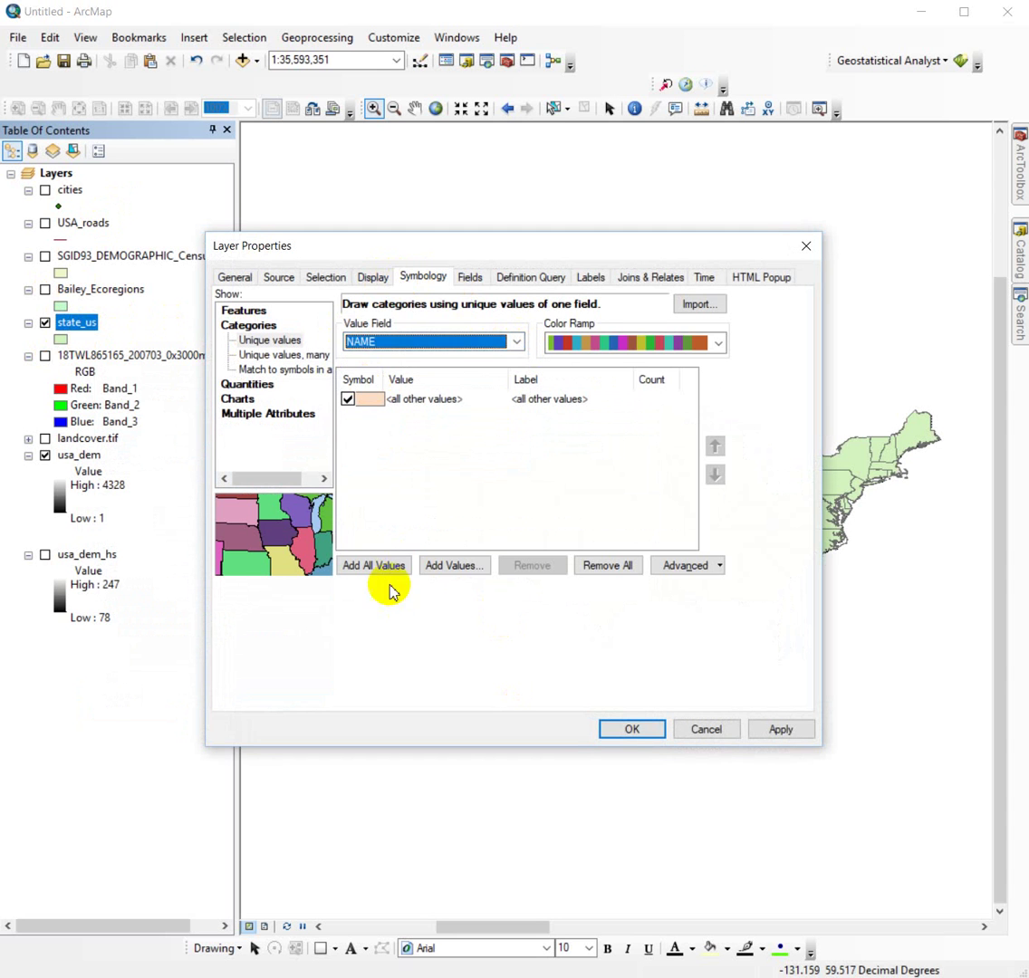
{"action": "left_click", "coordinate": [375, 568]}
{"action": "left_click", "coordinate": [347, 399]}
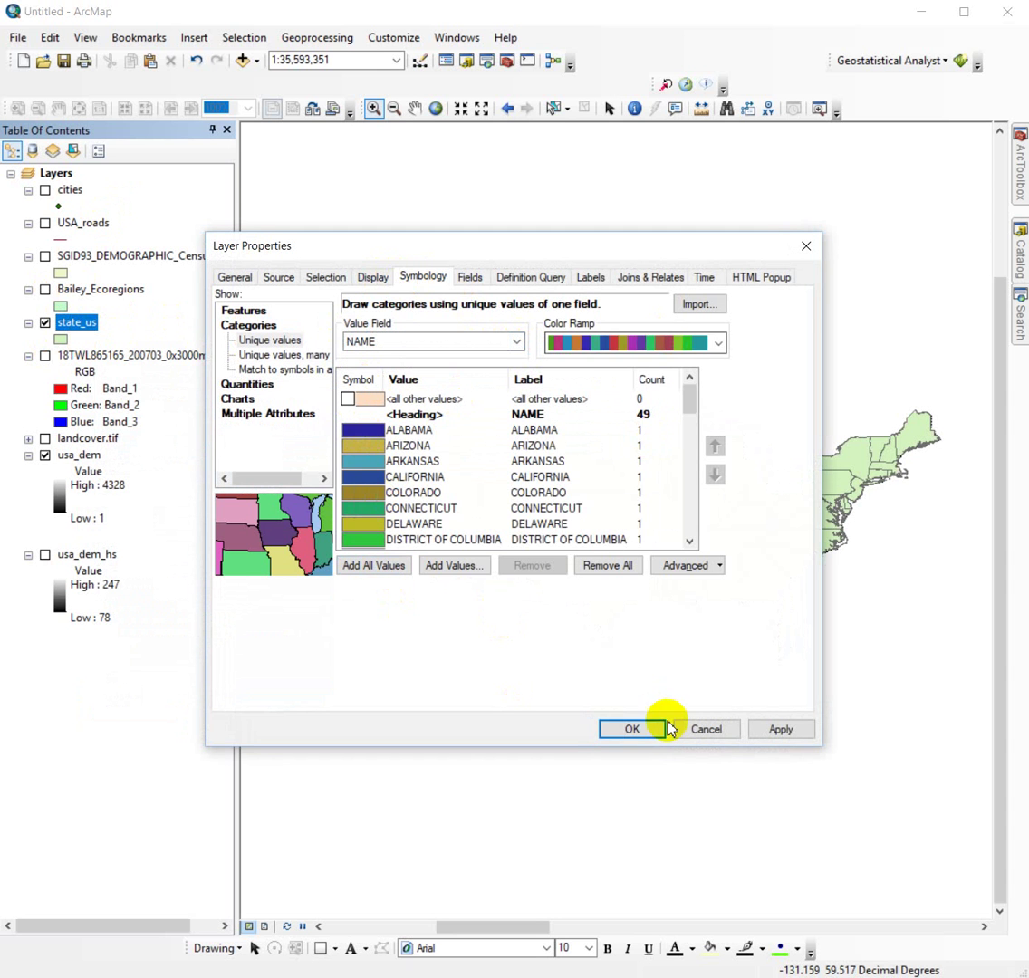
{"action": "left_click", "coordinate": [632, 729]}
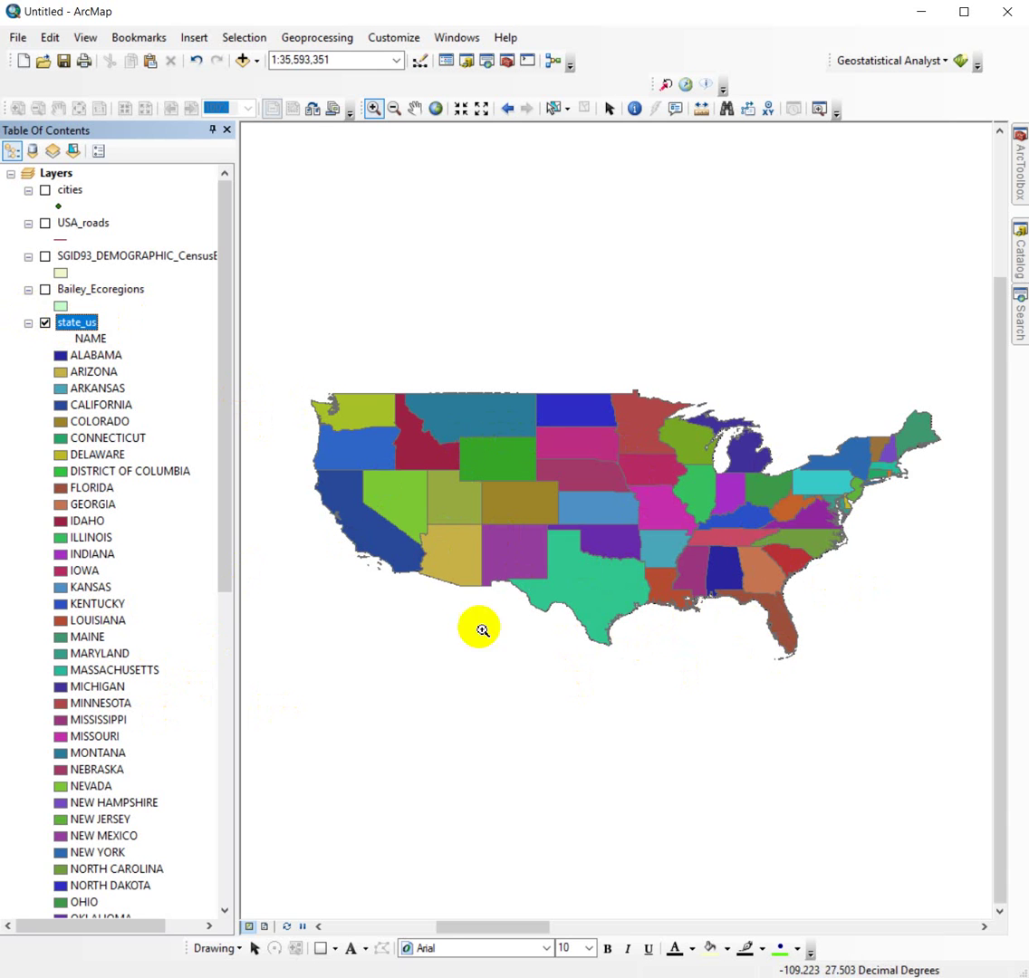
- Save the state_us layer as the layer file state_us.lyr in the NR6910_Lab04_data folder
{"action": "right_click", "coordinate": [68, 326]}
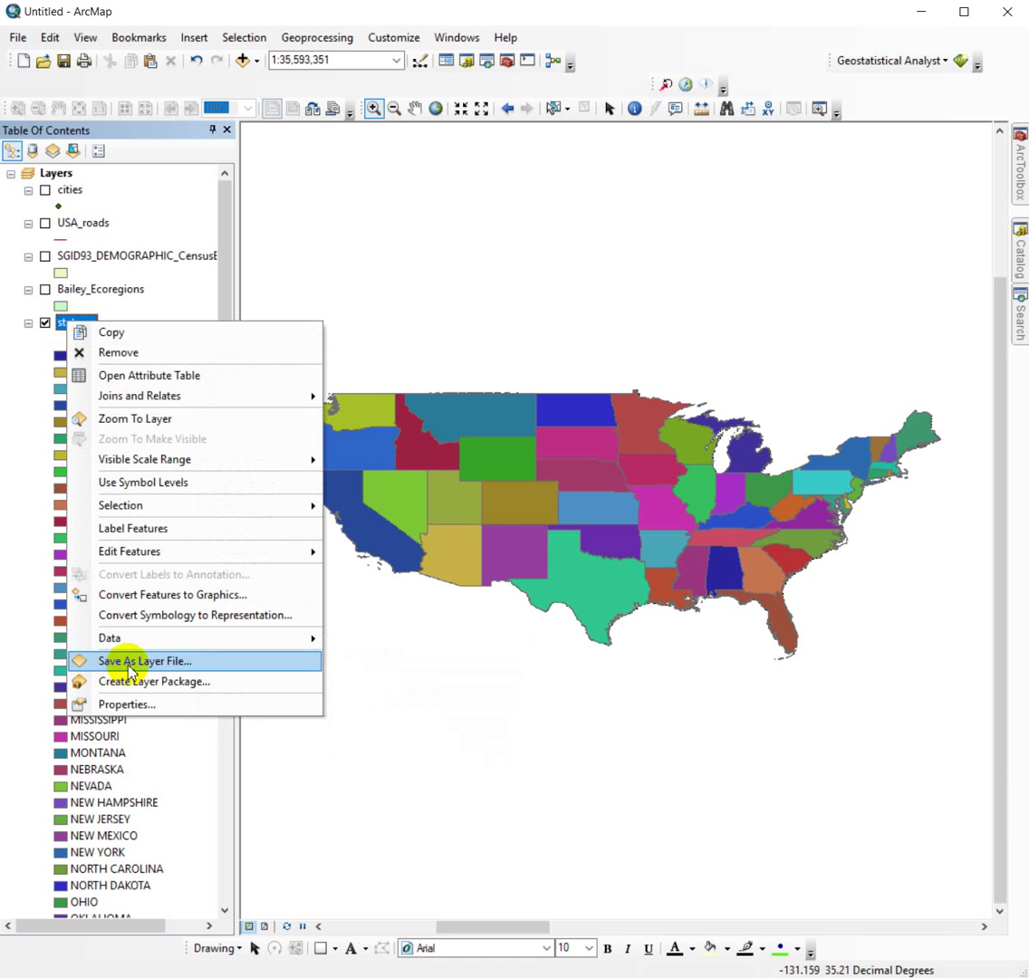
{"action": "left_click", "coordinate": [207, 664]}
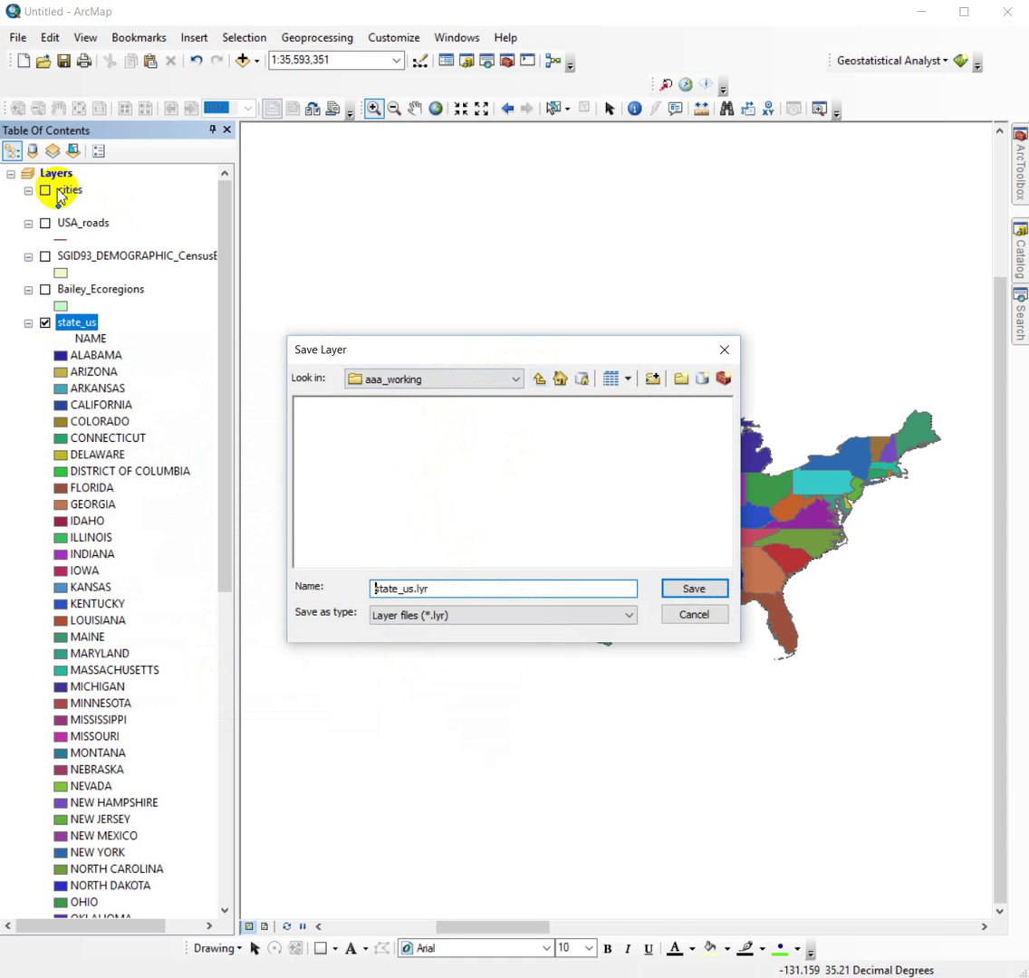
{"action": "key", "text": "alt+Tab"}
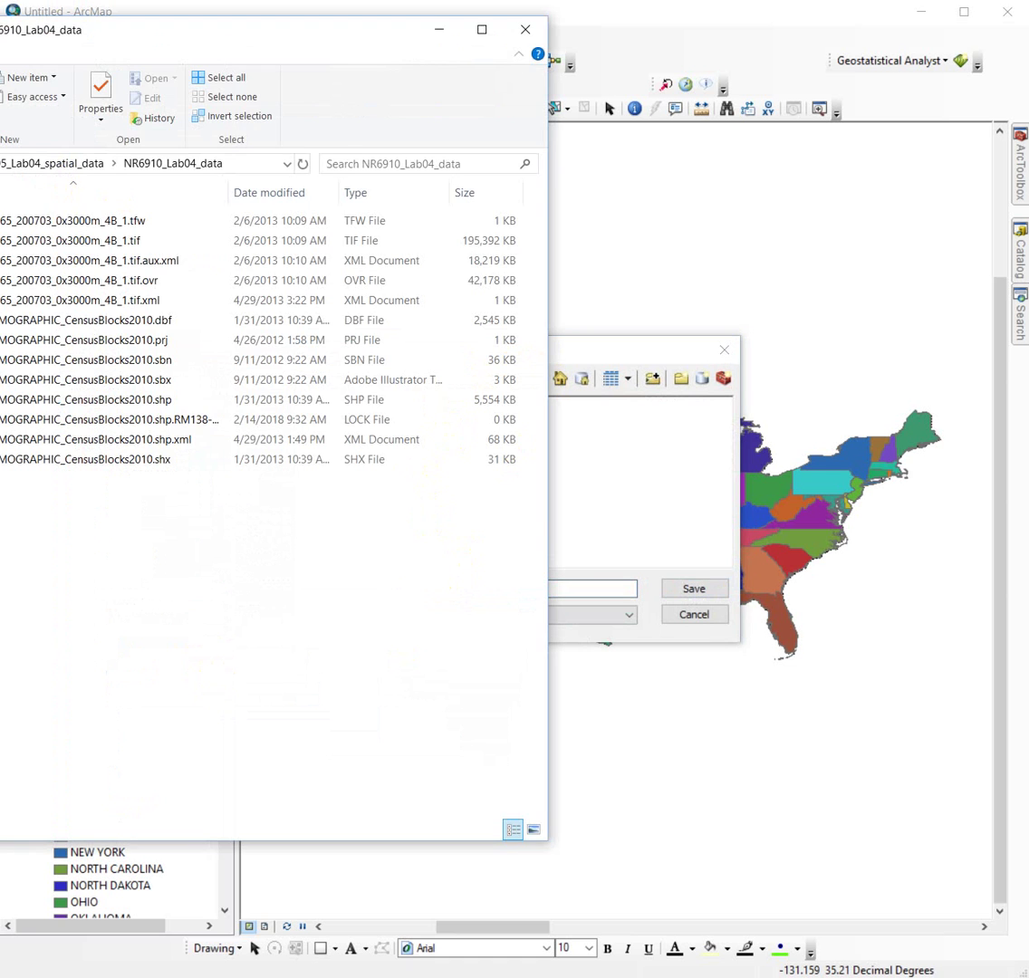
{"action": "left_click", "coordinate": [629, 349]}
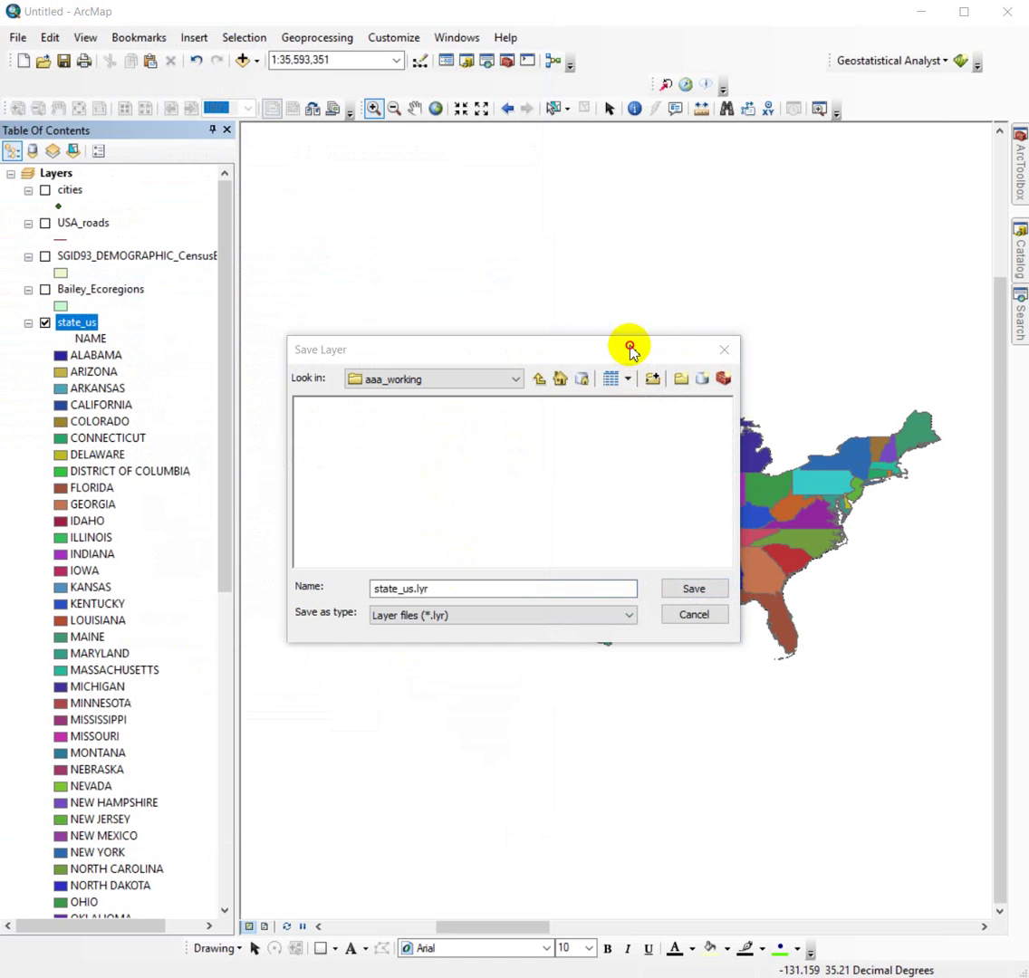
{"action": "left_click", "coordinate": [539, 379]}
{"action": "left_click", "coordinate": [539, 379]}
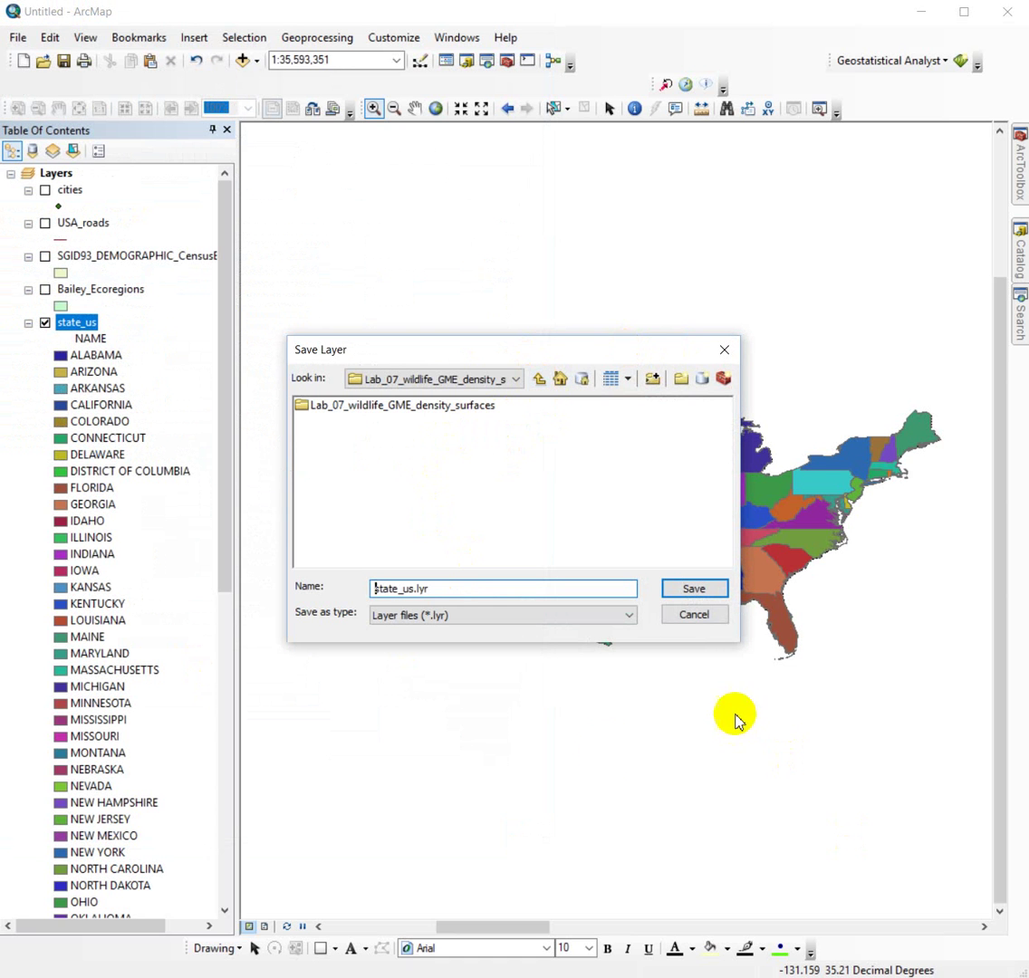
{"action": "key", "text": "Return"}
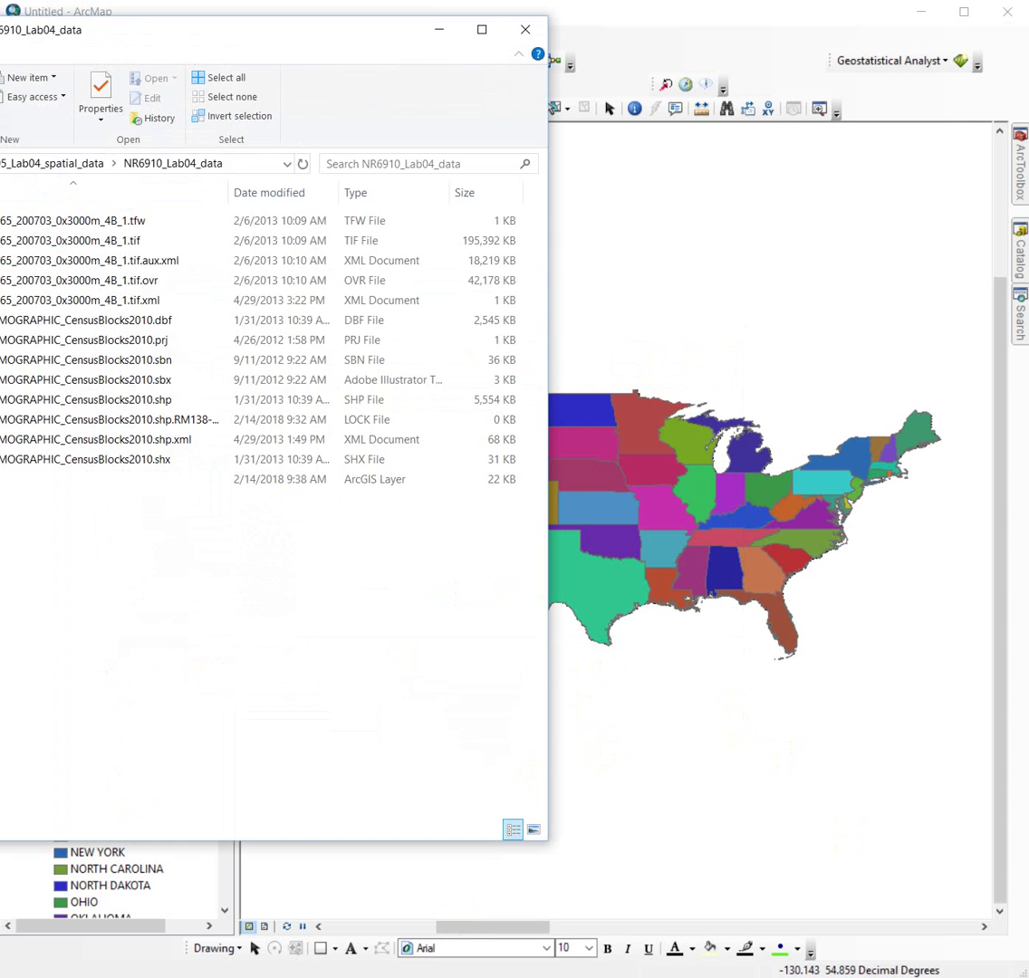
- Bring the File Explorer window for NR6910_Lab04_data fully into view and examine the saved layer file beside the shapefile components
{"action": "left_click_drag", "start_coordinate": [0, 27], "coordinate": [359, 77]}
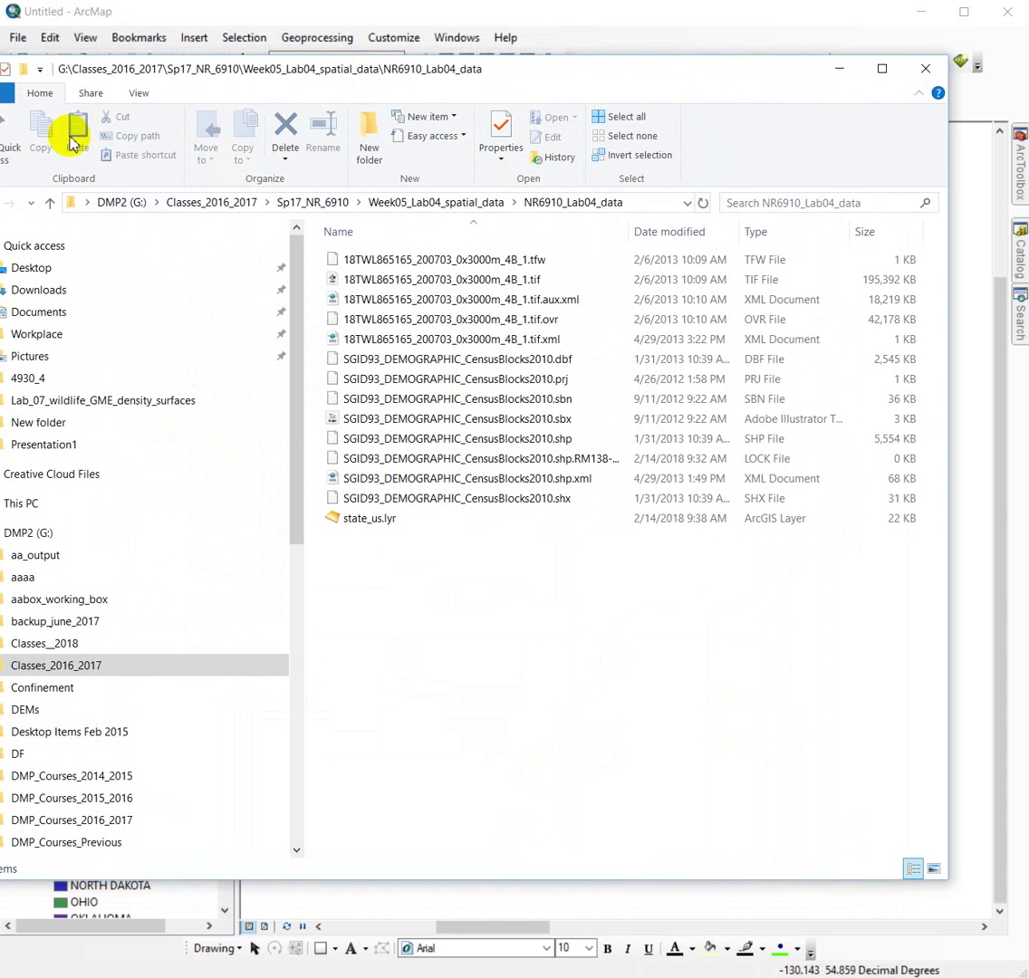
{"action": "left_click_drag", "start_coordinate": [206, 62], "coordinate": [207, 33]}
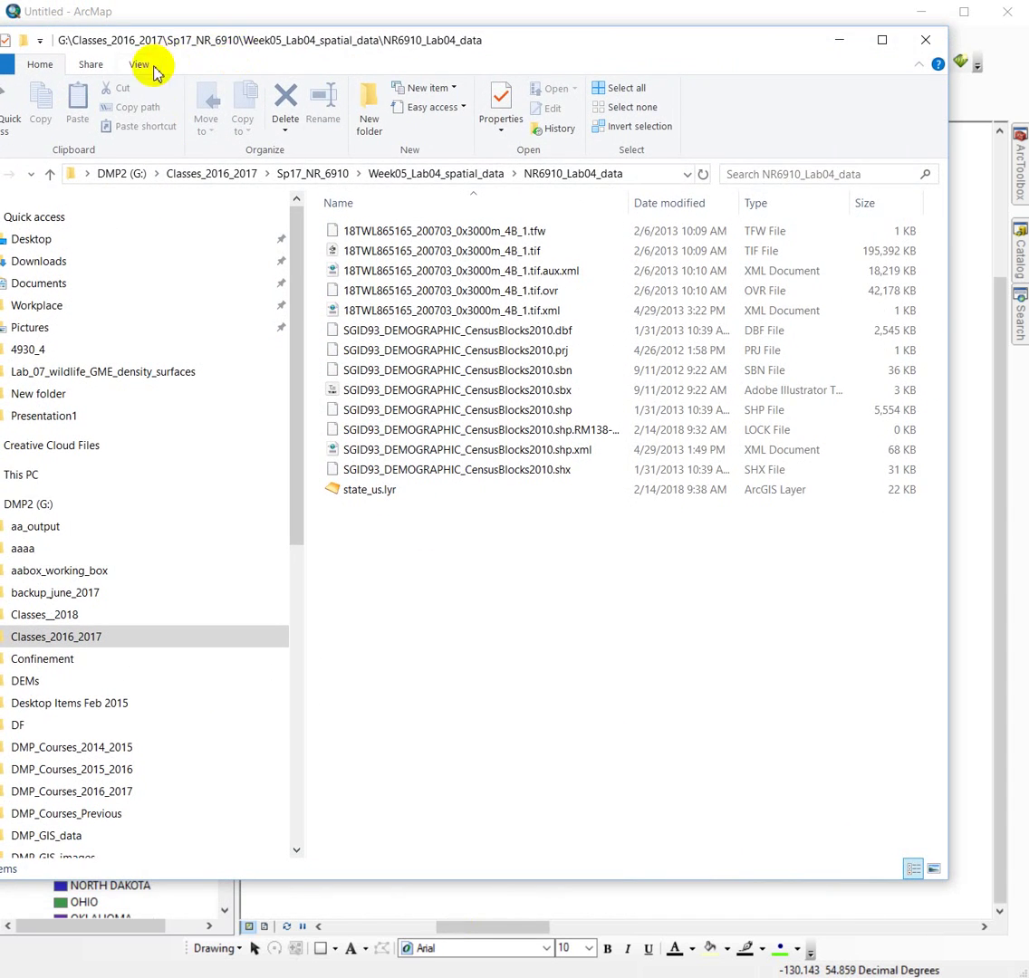
{"action": "left_click_drag", "start_coordinate": [496, 51], "coordinate": [383, 61]}
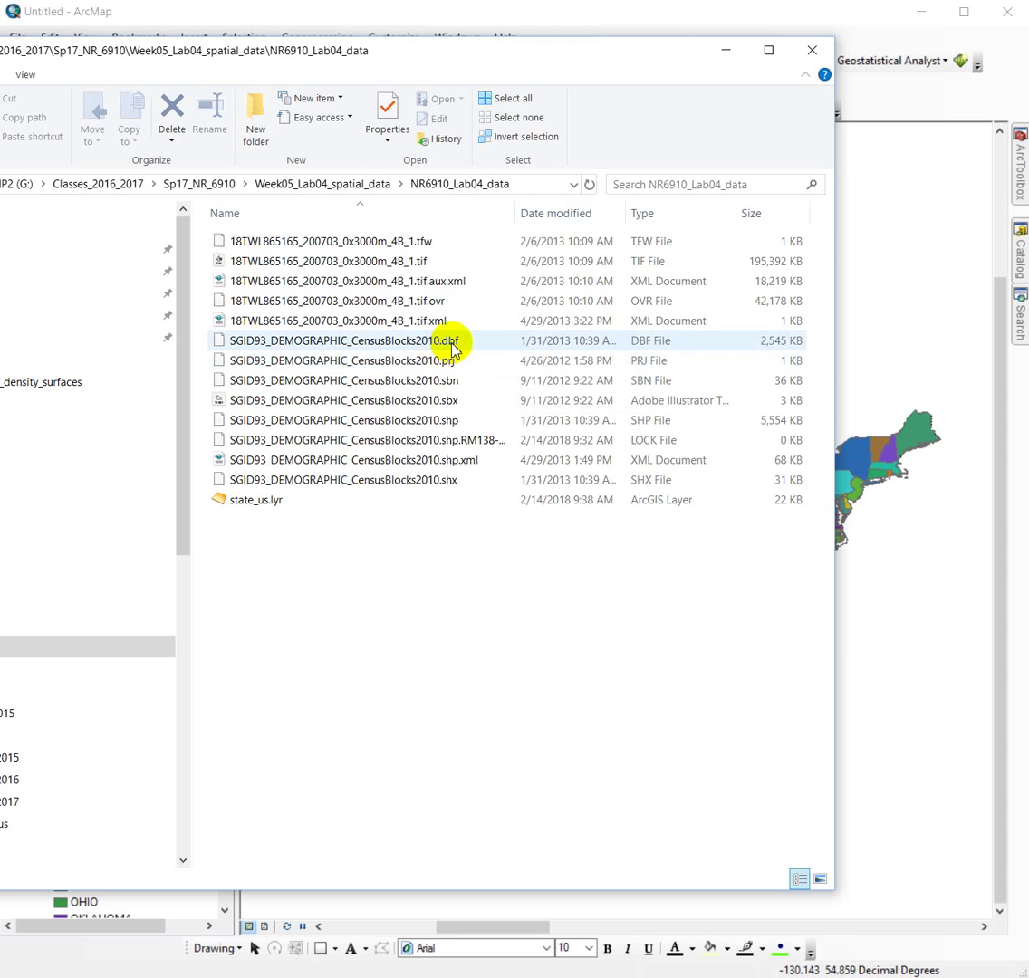
- Compare the SGID93_DEMOGRAPHIC_CensusBlocks2010 shapefile components in File Explorer with the matching layer in ArcMap, and minimize the folder window
{"action": "left_click", "coordinate": [447, 420]}
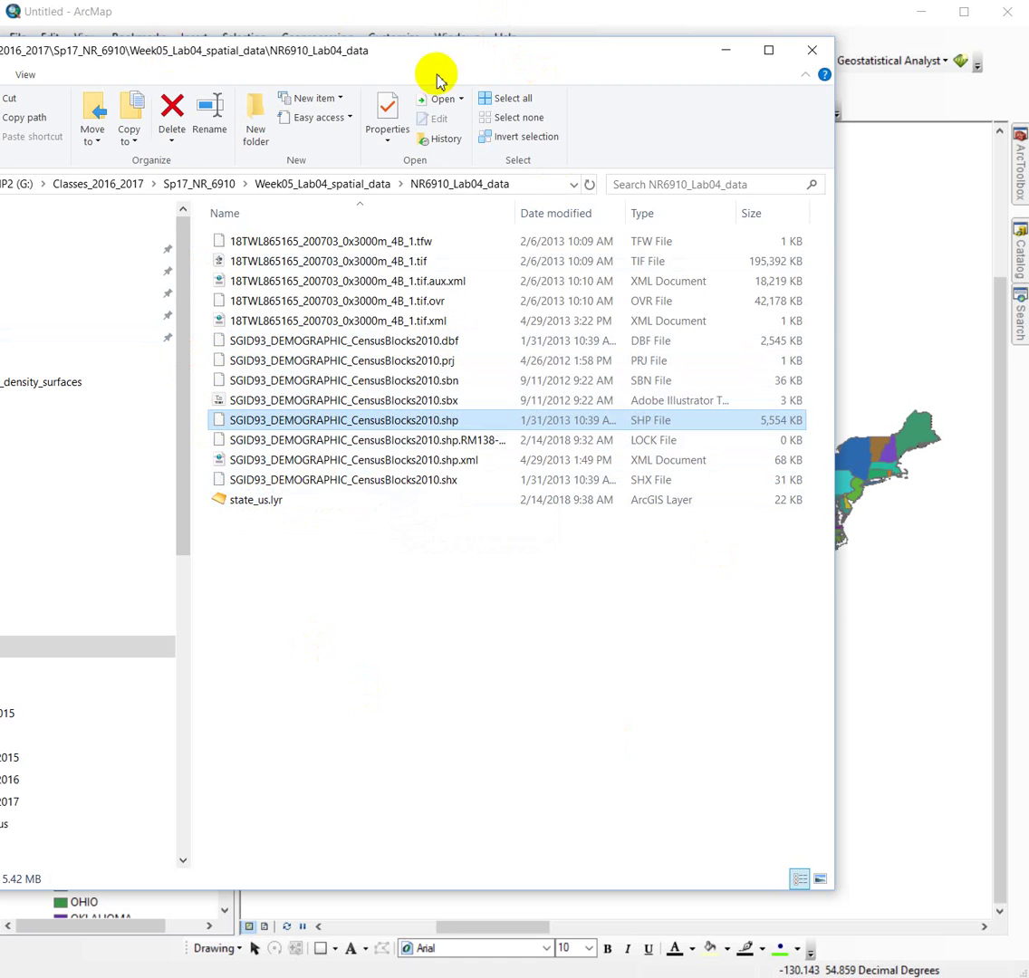
{"action": "left_click_drag", "start_coordinate": [437, 82], "coordinate": [0, 63]}
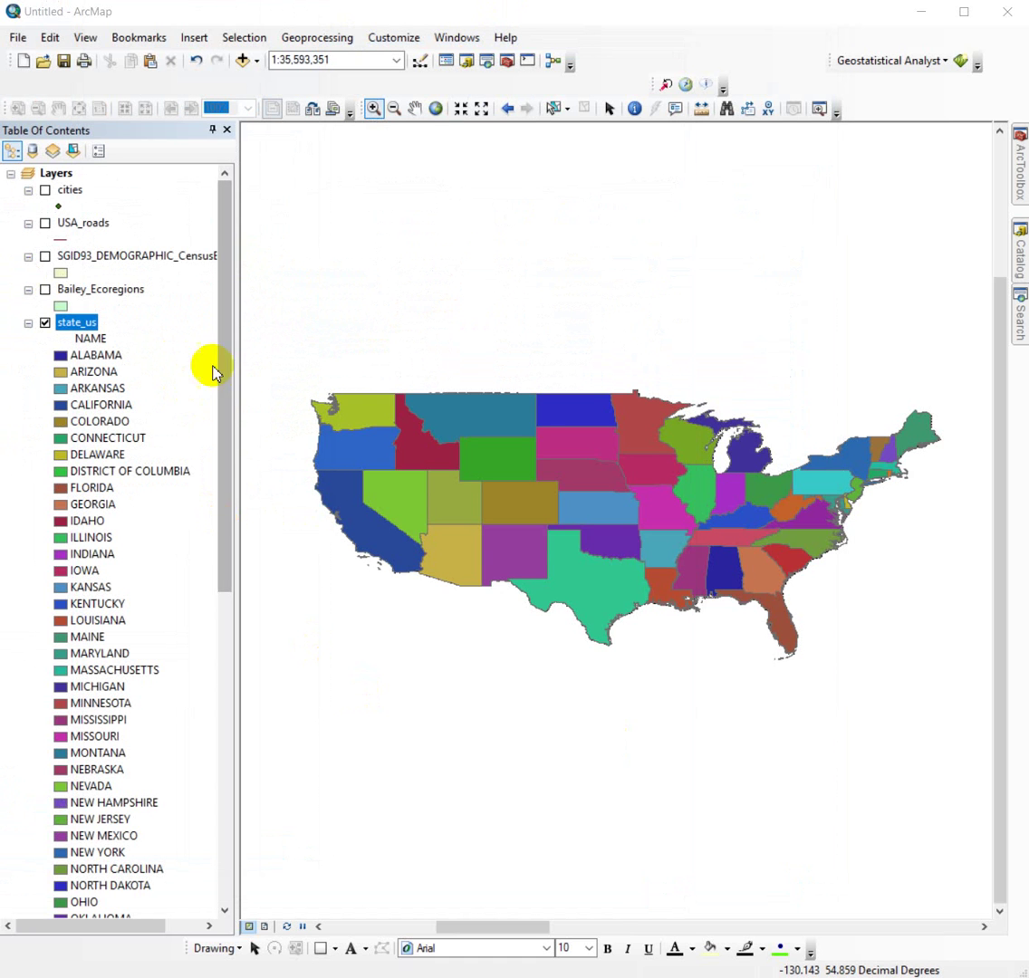
{"action": "left_click", "coordinate": [127, 254]}
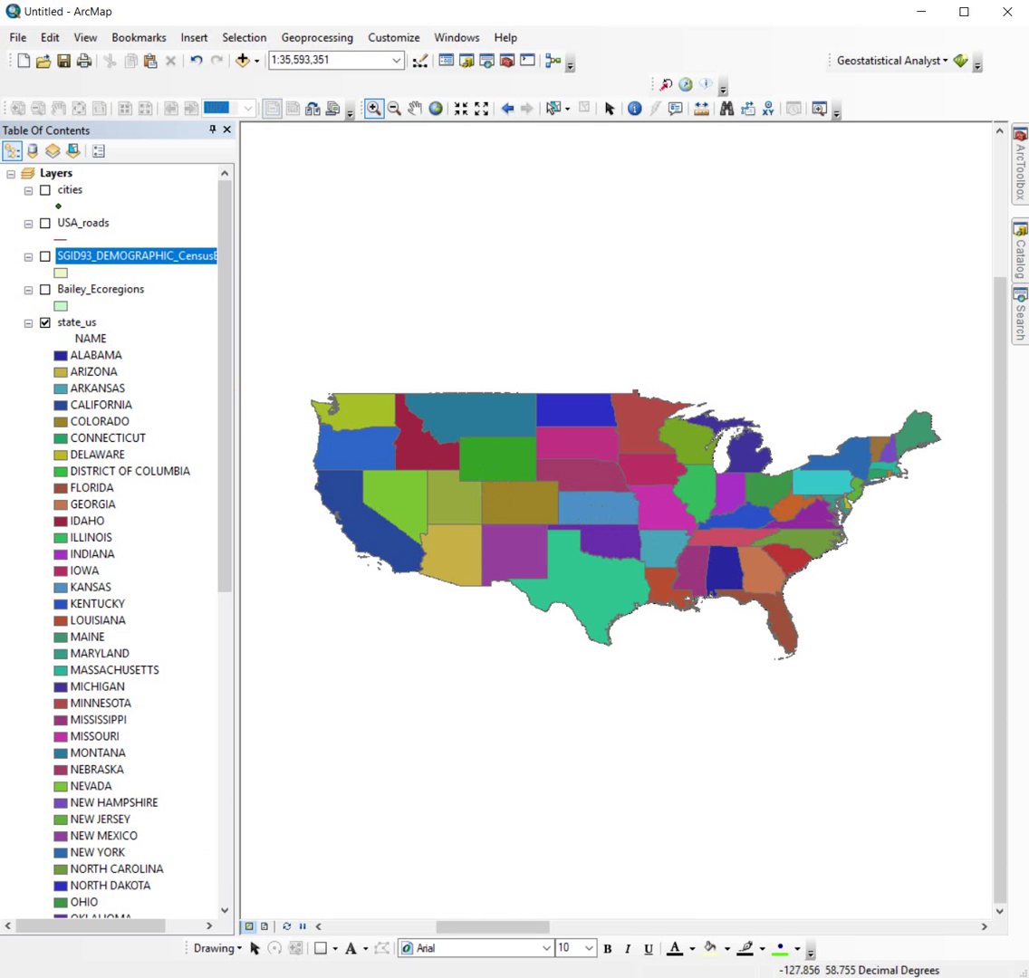
{"action": "left_click_drag", "start_coordinate": [5, 86], "coordinate": [678, 61]}
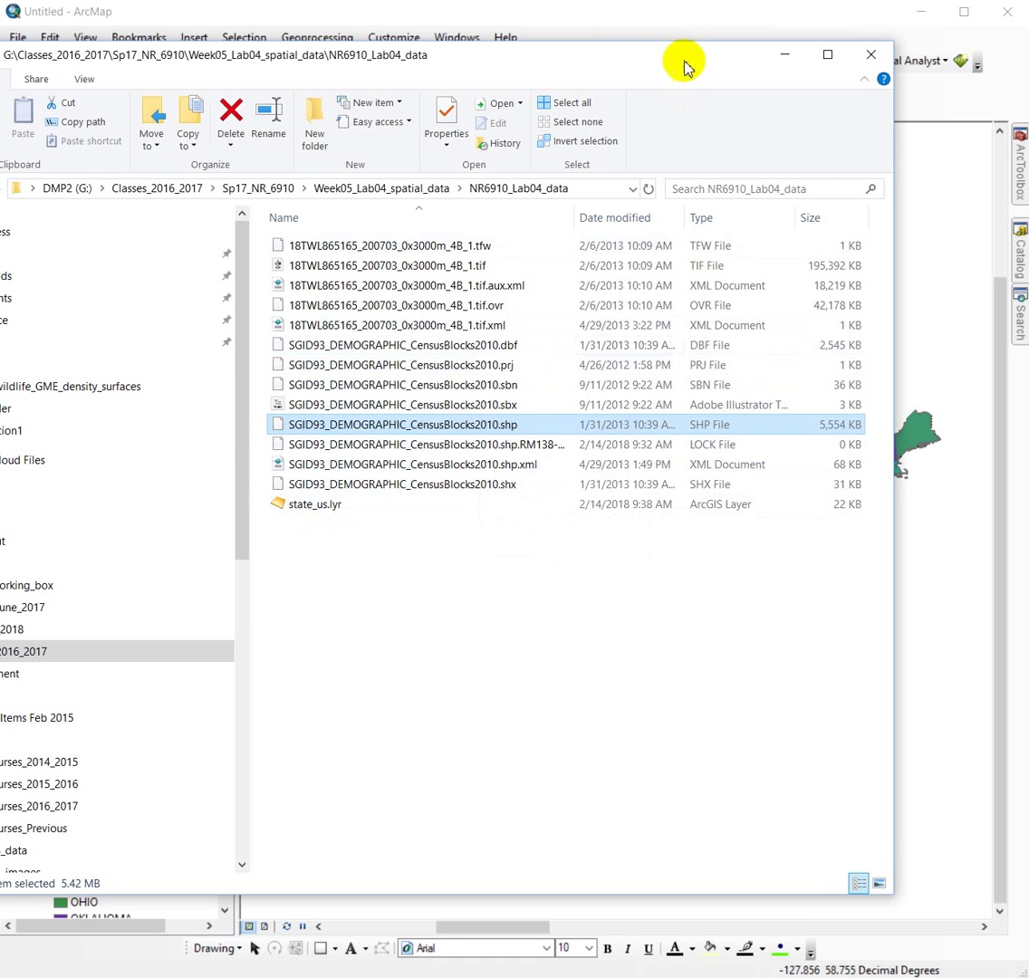
{"action": "left_click", "coordinate": [784, 54]}
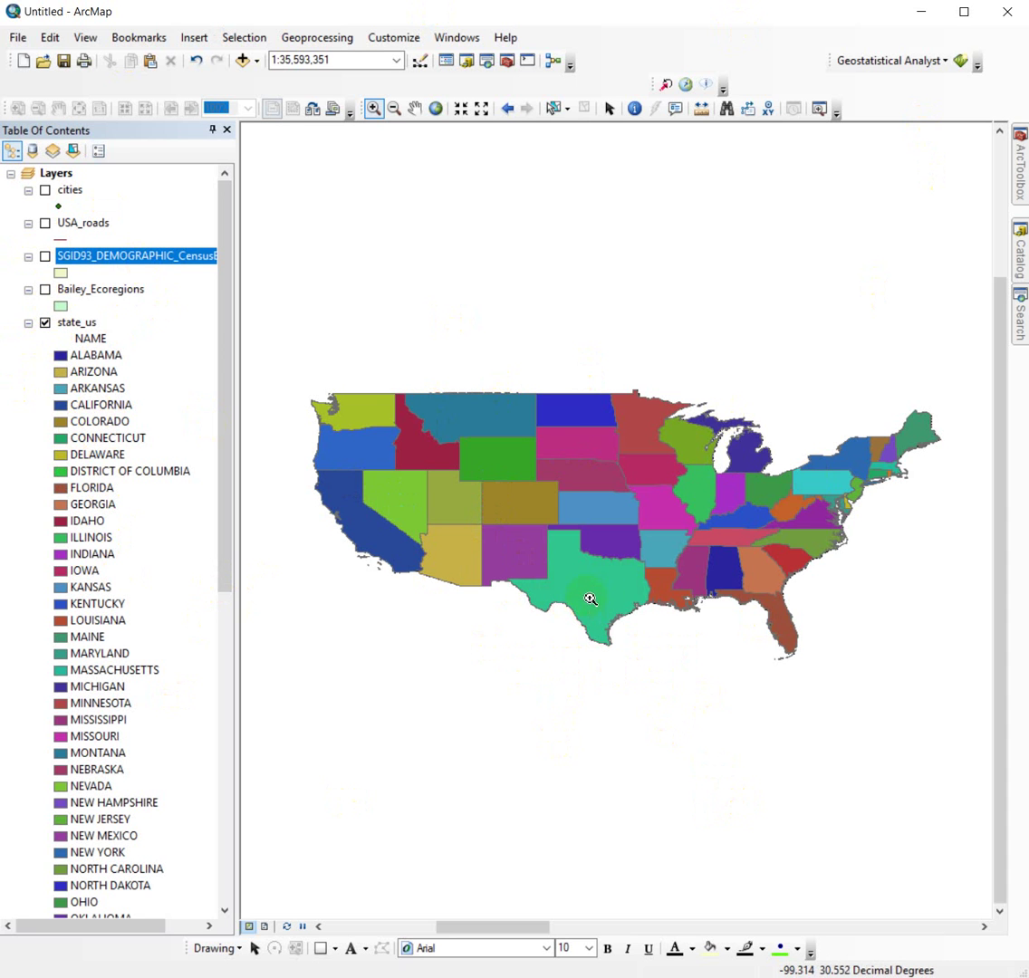
- Examine the state_us layer's data source in its properties, reading the full shapefile path, and close the properties without changes
{"action": "right_click", "coordinate": [73, 323]}
{"action": "left_click", "coordinate": [200, 710]}
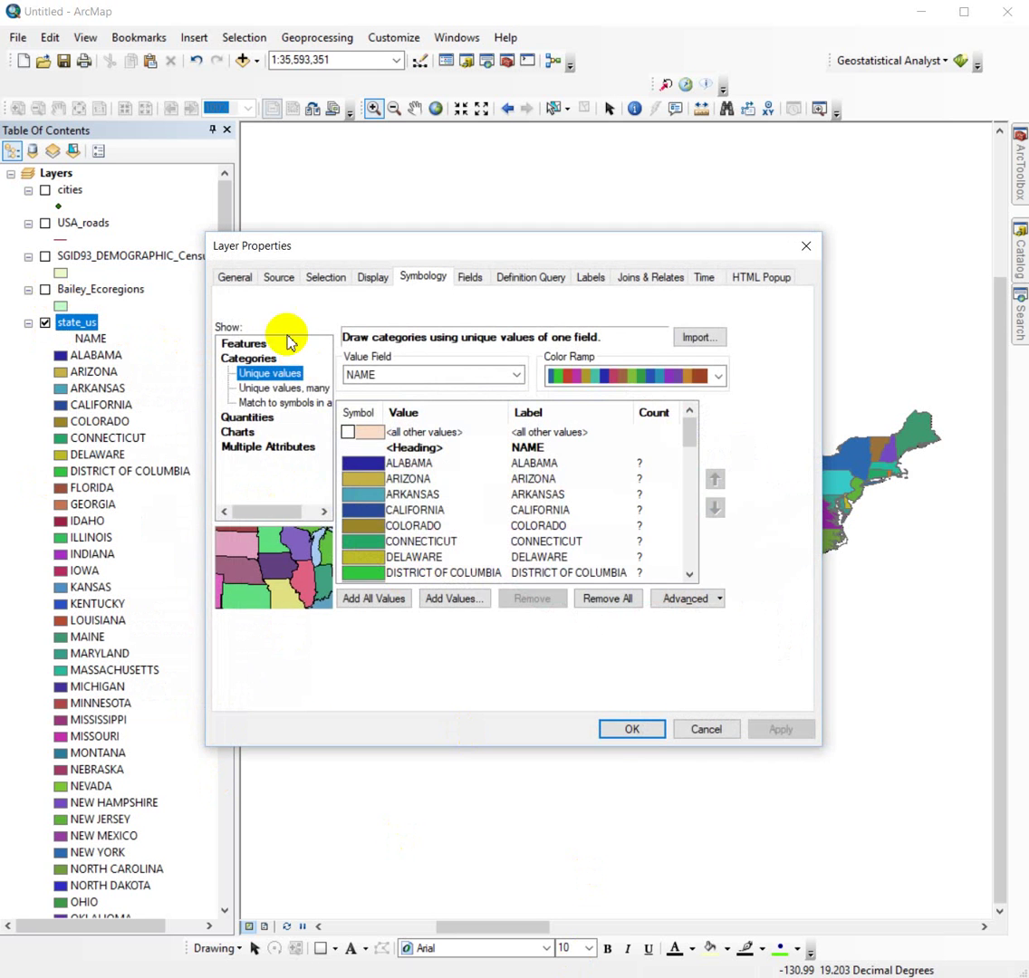
{"action": "left_click", "coordinate": [276, 277]}
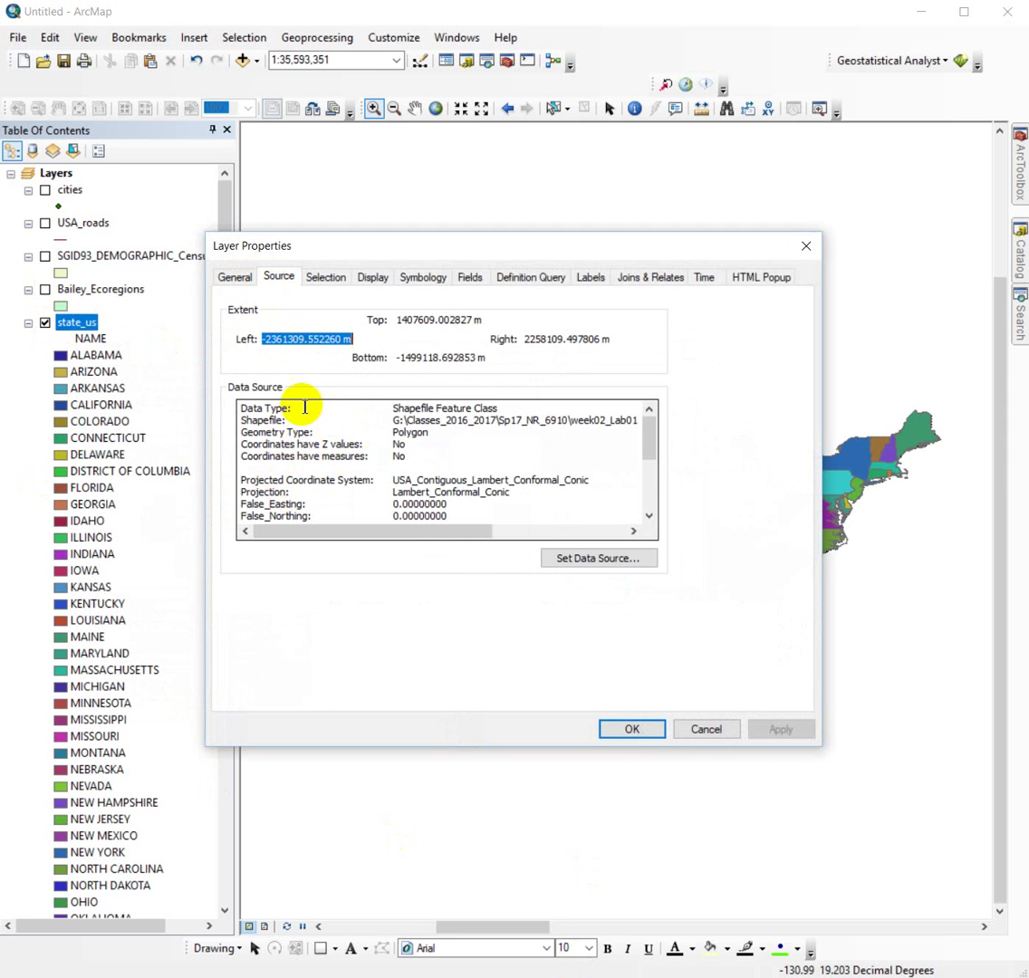
{"action": "left_click", "coordinate": [252, 421]}
{"action": "left_click_drag", "start_coordinate": [251, 418], "coordinate": [498, 450]}
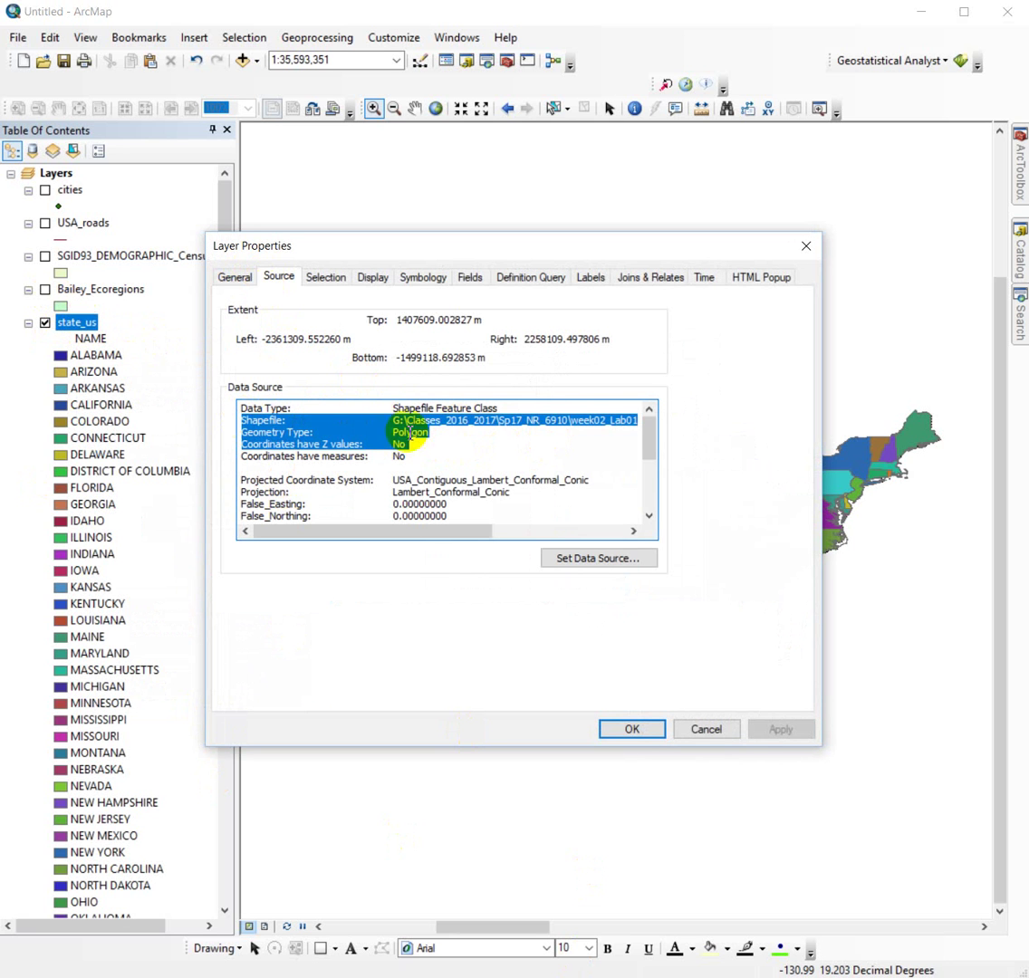
{"action": "left_click", "coordinate": [404, 421]}
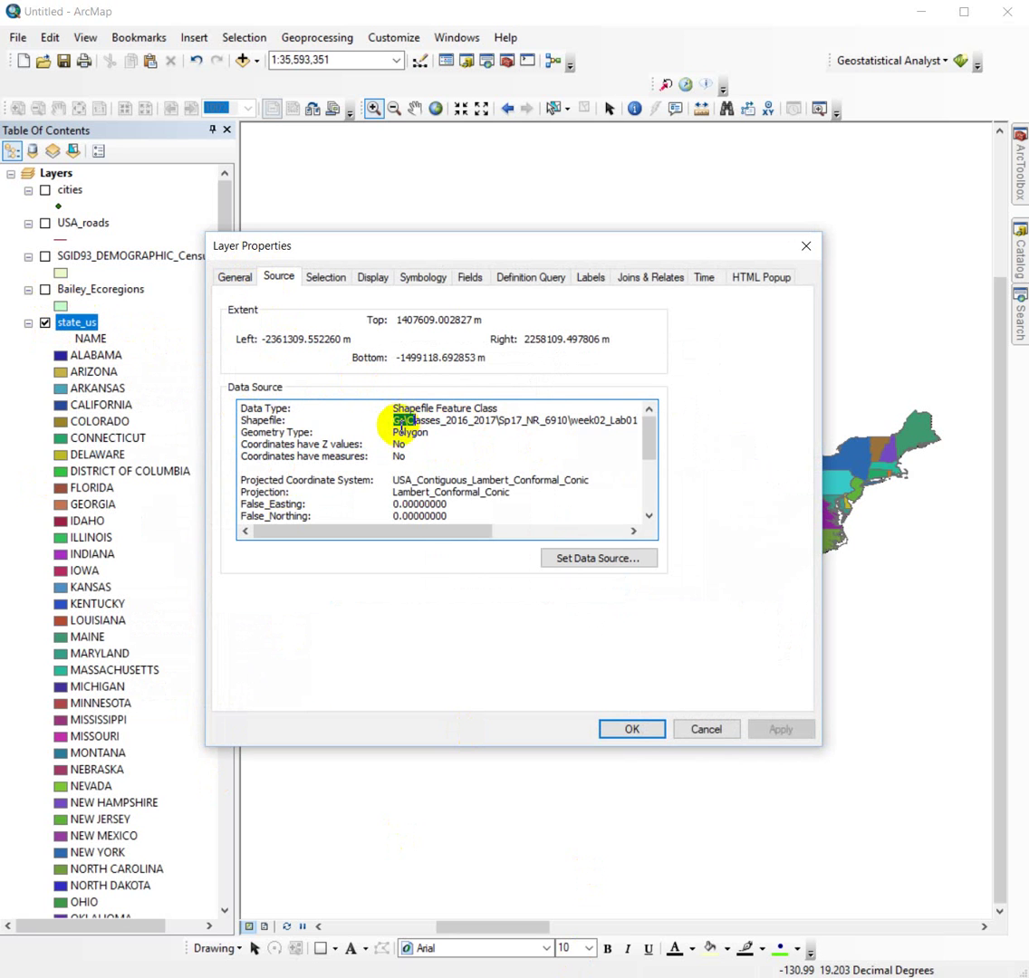
{"action": "left_click_drag", "start_coordinate": [421, 418], "coordinate": [492, 420]}
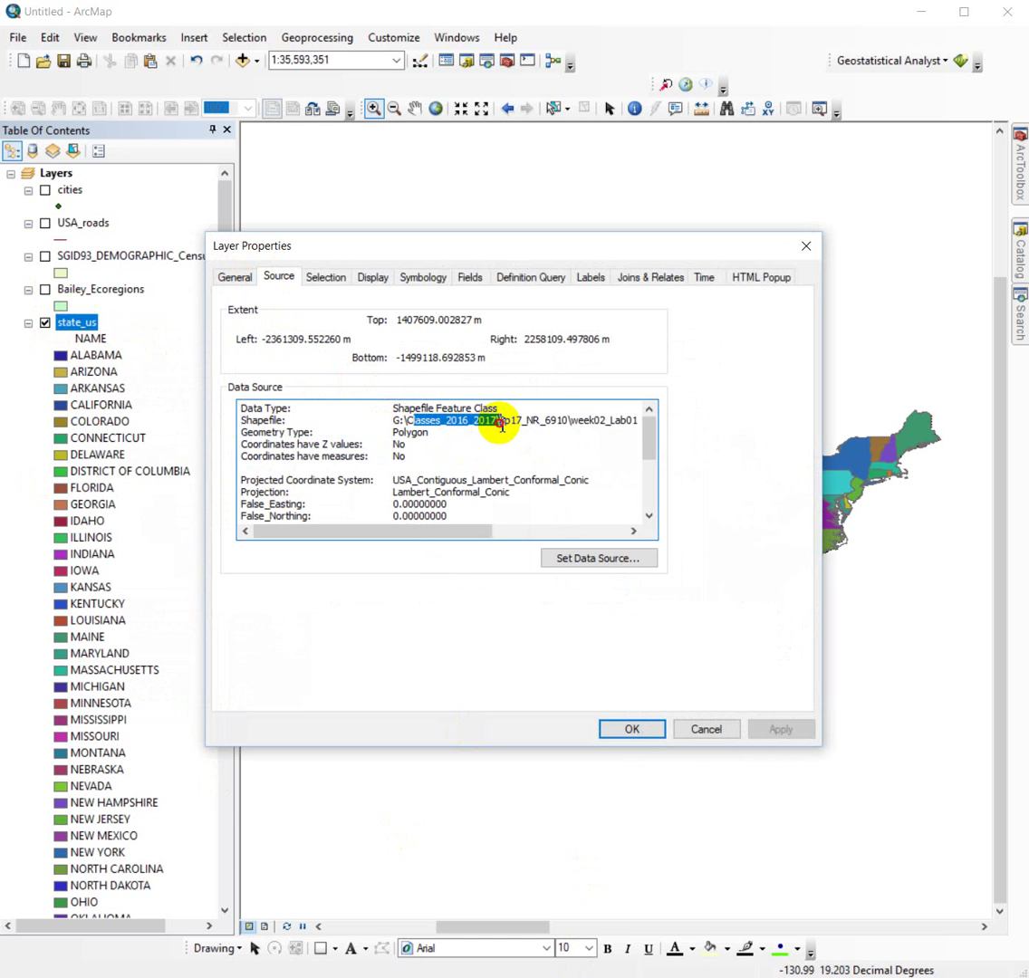
{"action": "left_click_drag", "start_coordinate": [491, 534], "coordinate": [645, 554]}
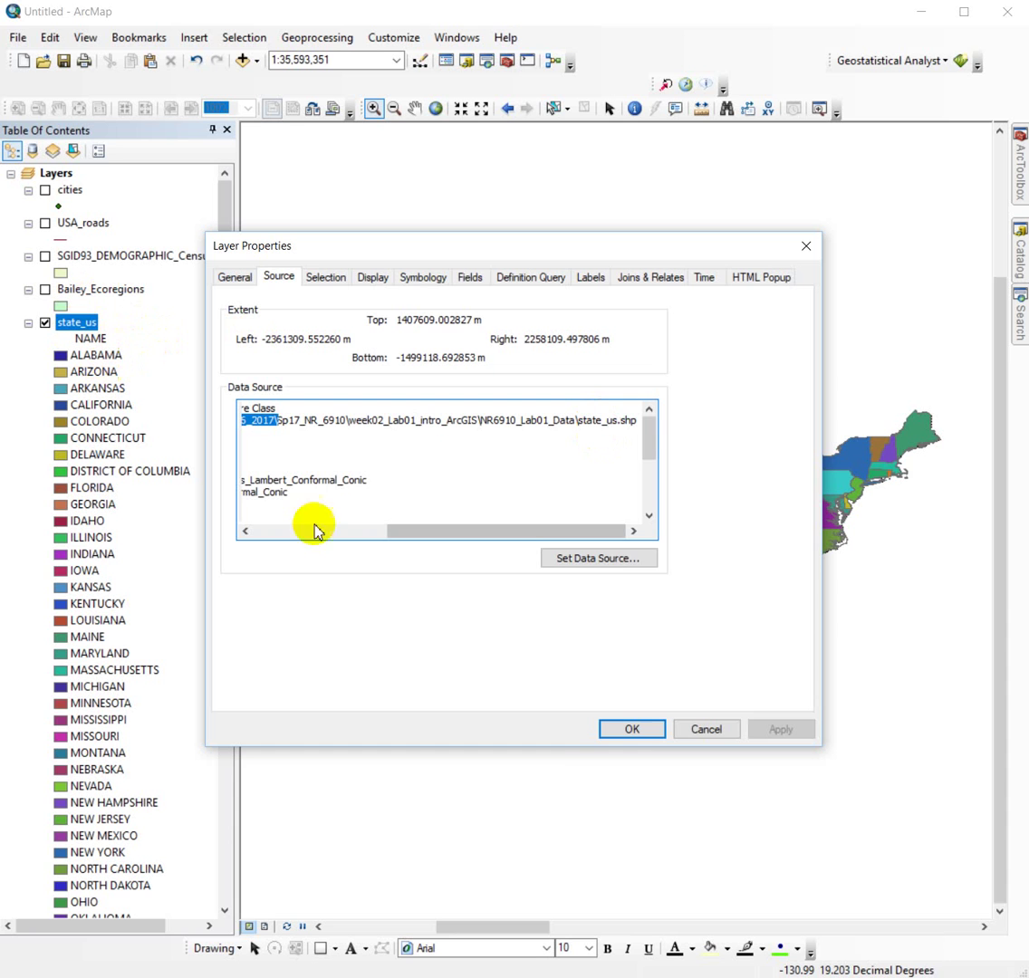
{"action": "left_click", "coordinate": [706, 729]}
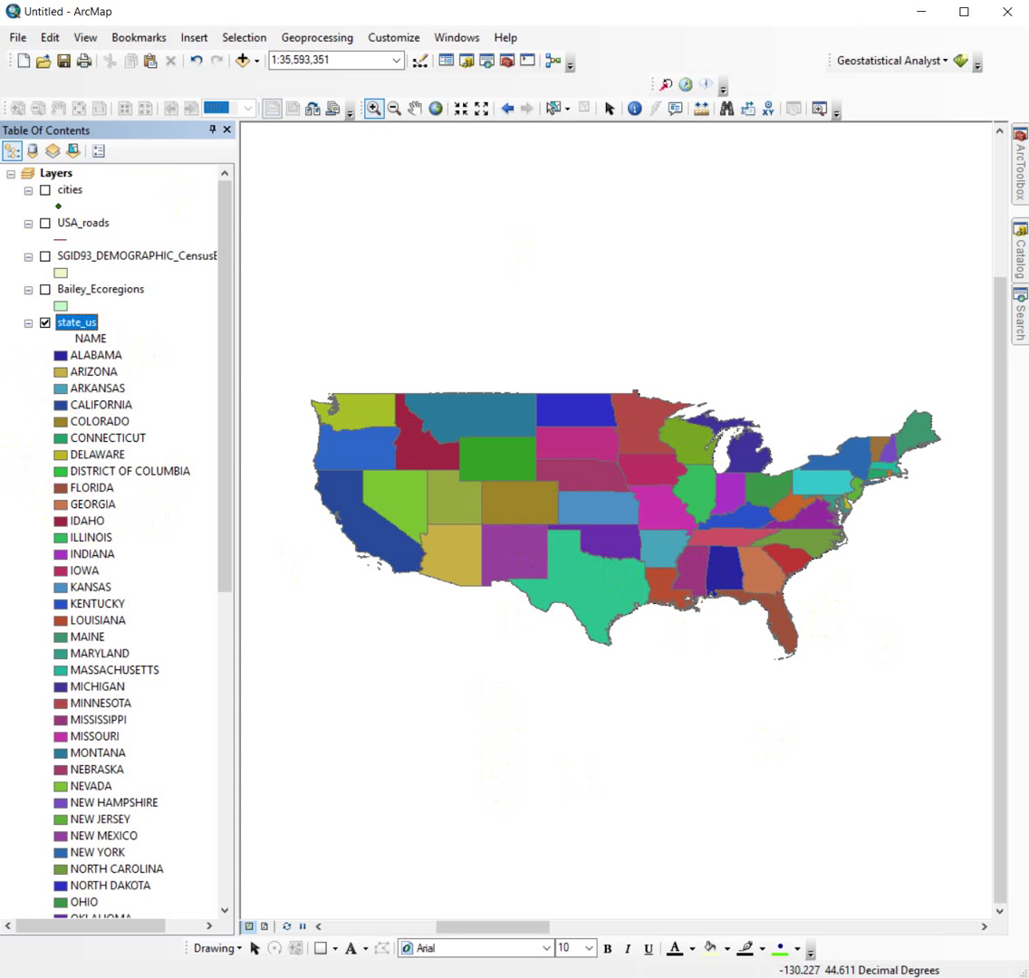
- Create a new file geodatabase in the working_data folder of the Week06 Lab05 data creation folder through the Catalog
{"action": "left_click", "coordinate": [1020, 258]}
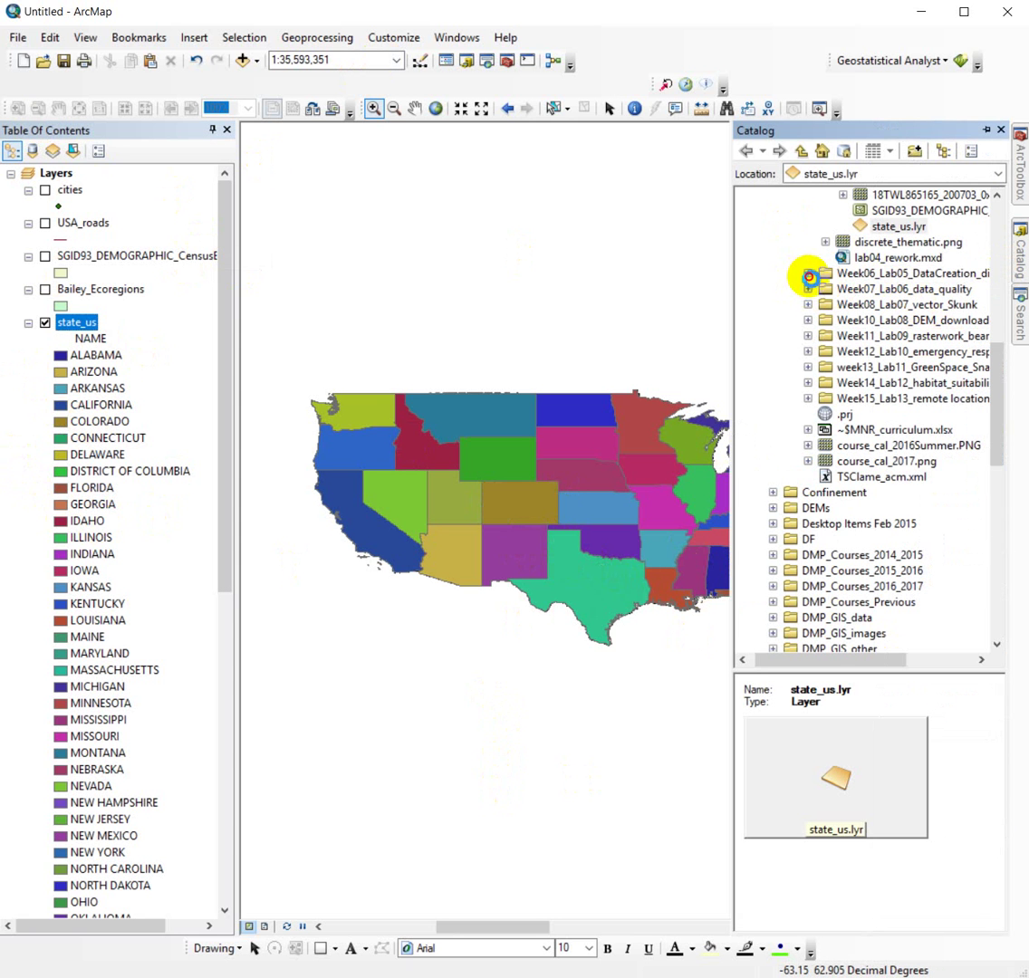
{"action": "left_click", "coordinate": [807, 274]}
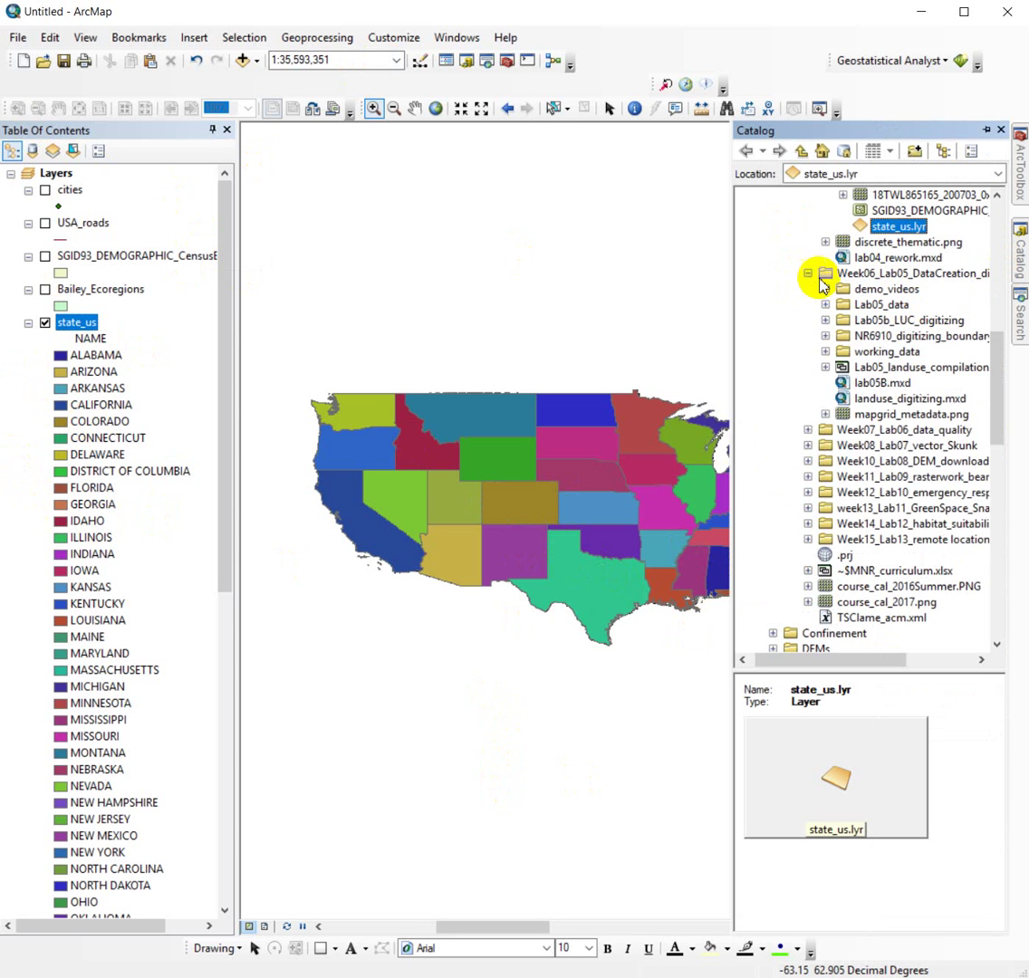
{"action": "right_click", "coordinate": [845, 358]}
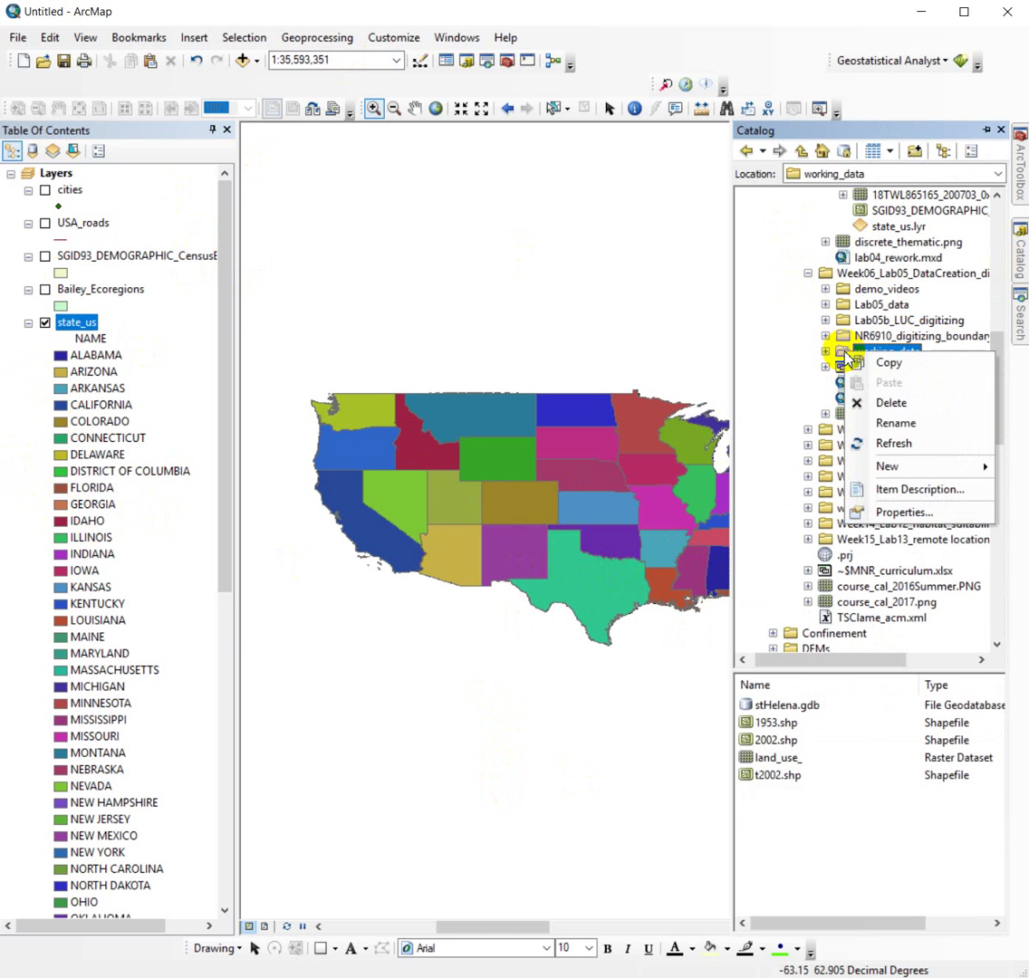
{"action": "mouse_move", "coordinate": [885, 469]}
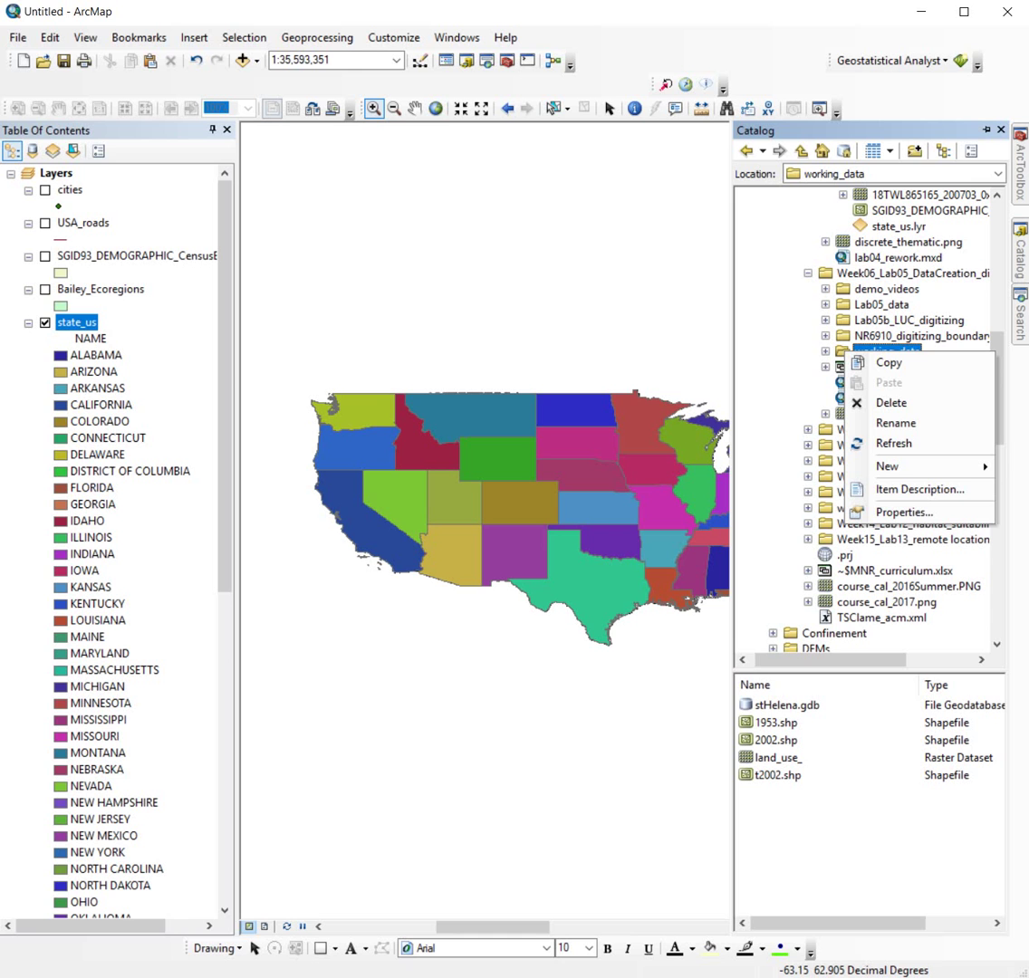
{"action": "left_click", "coordinate": [892, 7]}
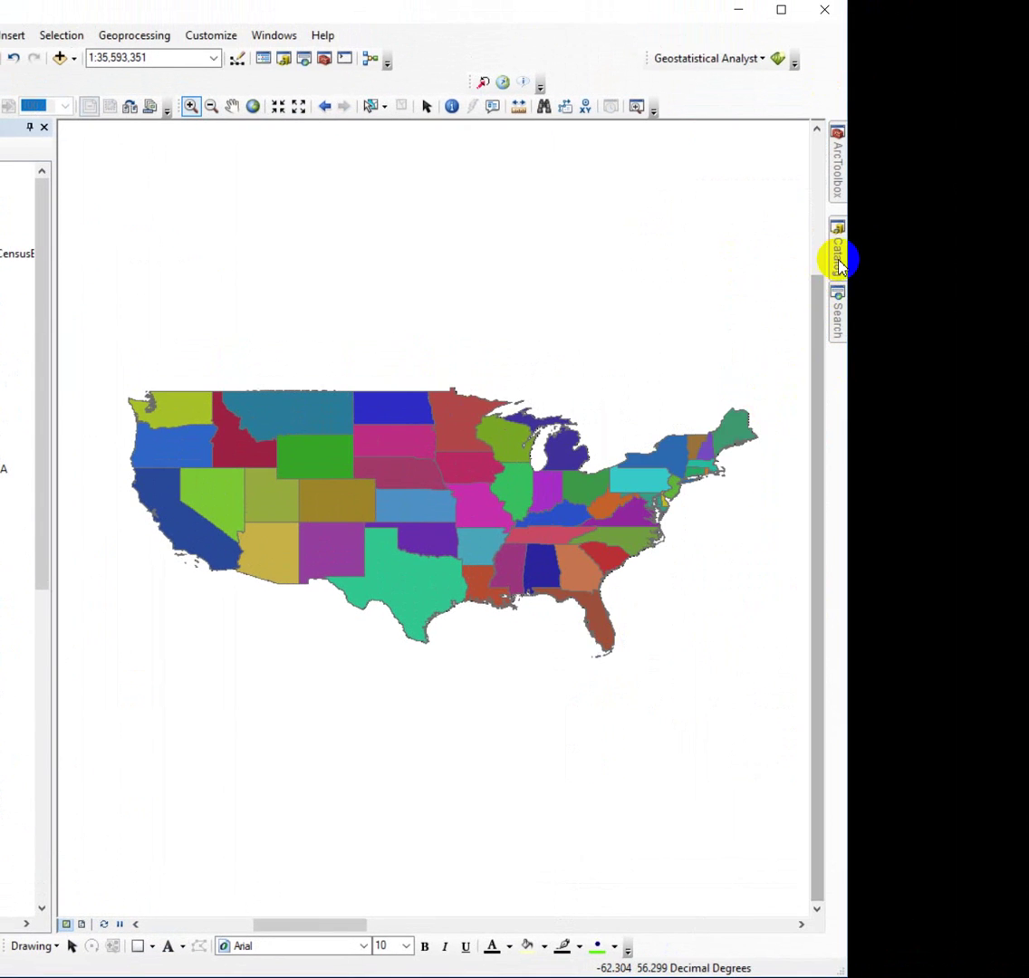
{"action": "mouse_move", "coordinate": [833, 255]}
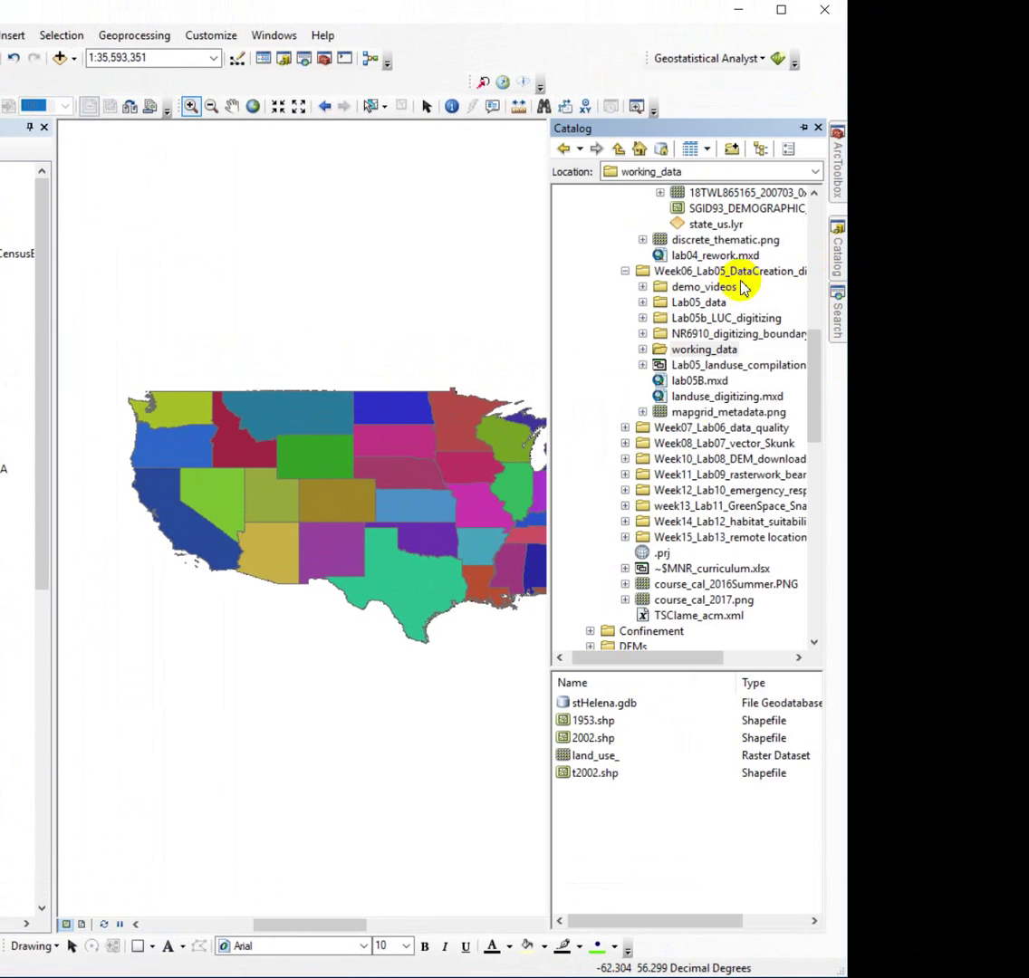
{"action": "right_click", "coordinate": [659, 350]}
{"action": "mouse_move", "coordinate": [713, 464]}
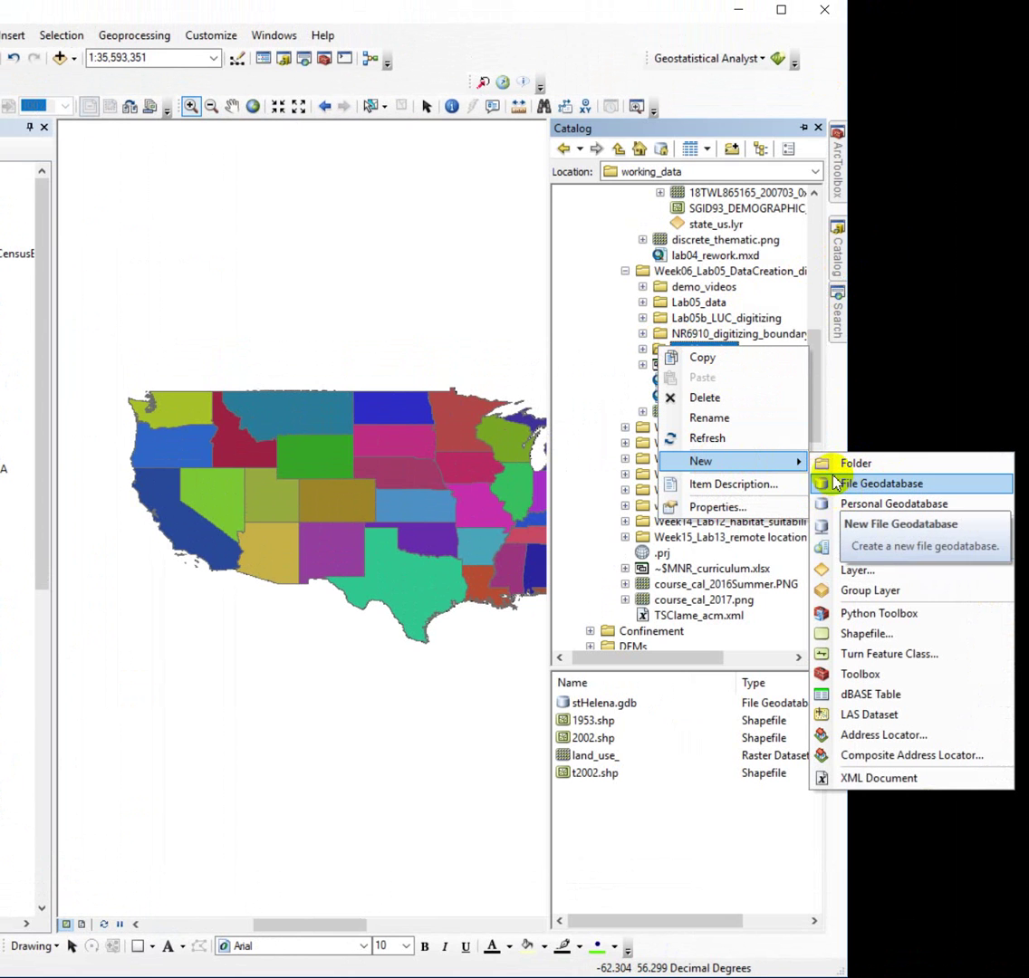
{"action": "left_click", "coordinate": [869, 483]}
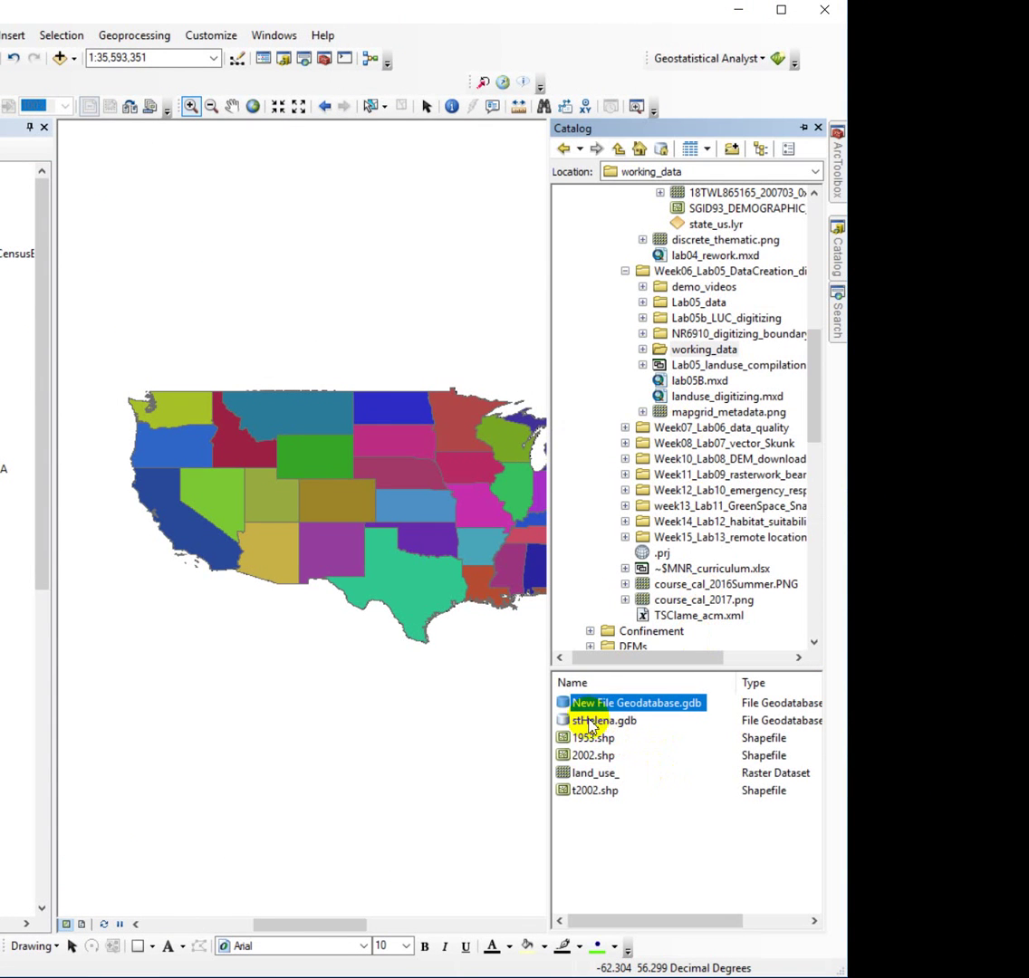
- Expand the working_data folder and view the New Feature Class settings for the new file geodatabase, closing them without creating anything
{"action": "left_click", "coordinate": [642, 349]}
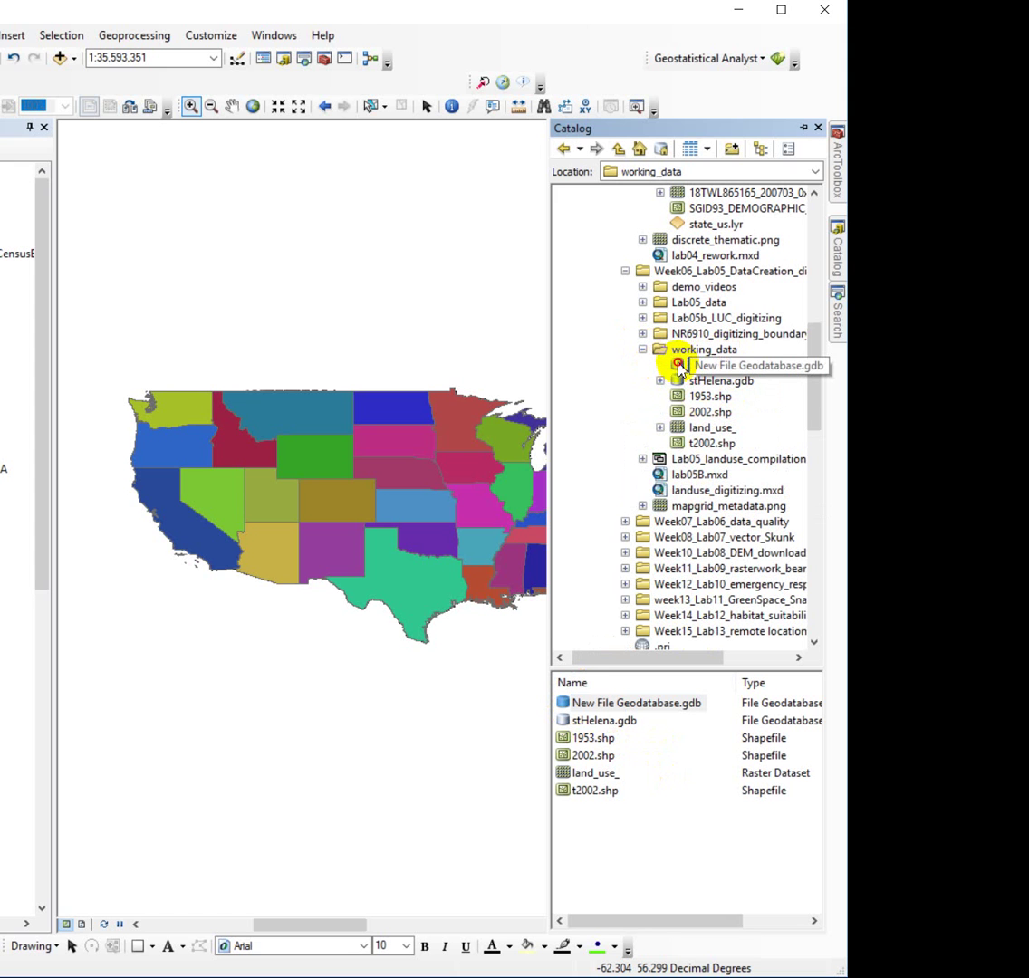
{"action": "left_click", "coordinate": [681, 364]}
{"action": "right_click", "coordinate": [679, 365]}
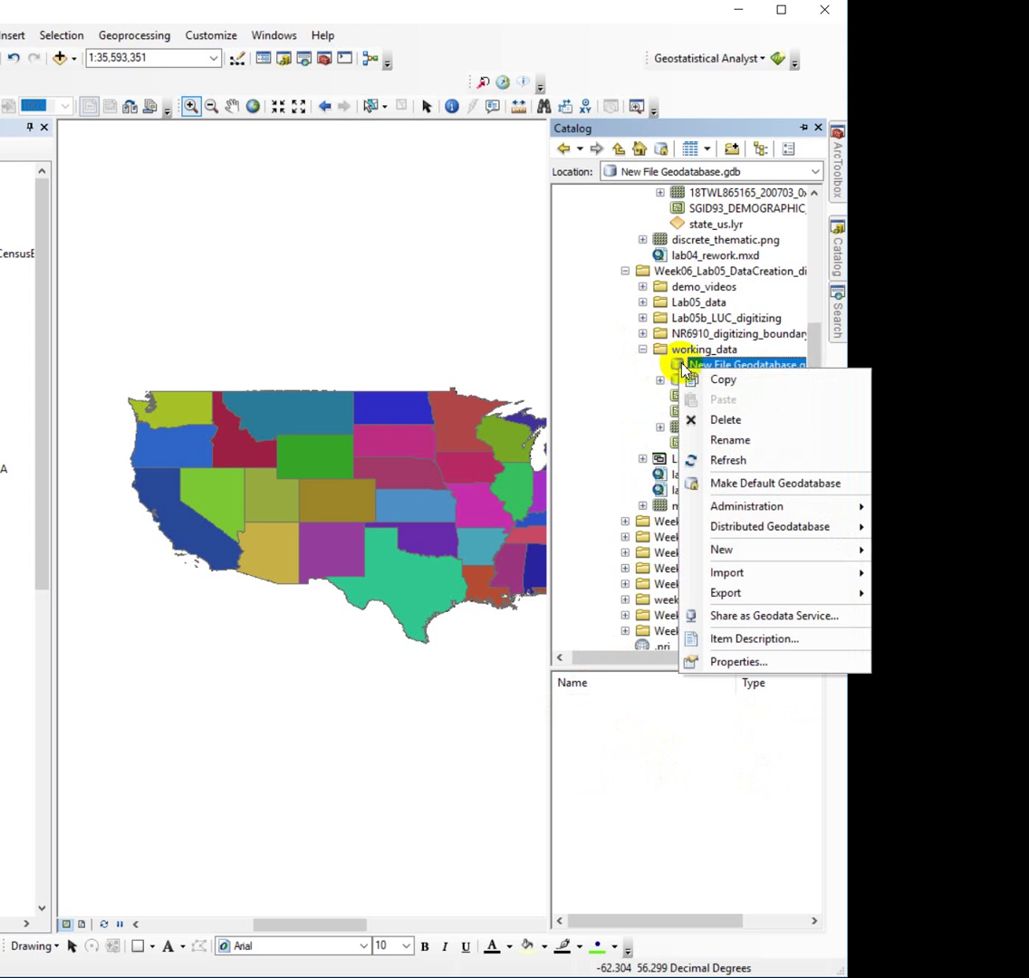
{"action": "mouse_move", "coordinate": [749, 579]}
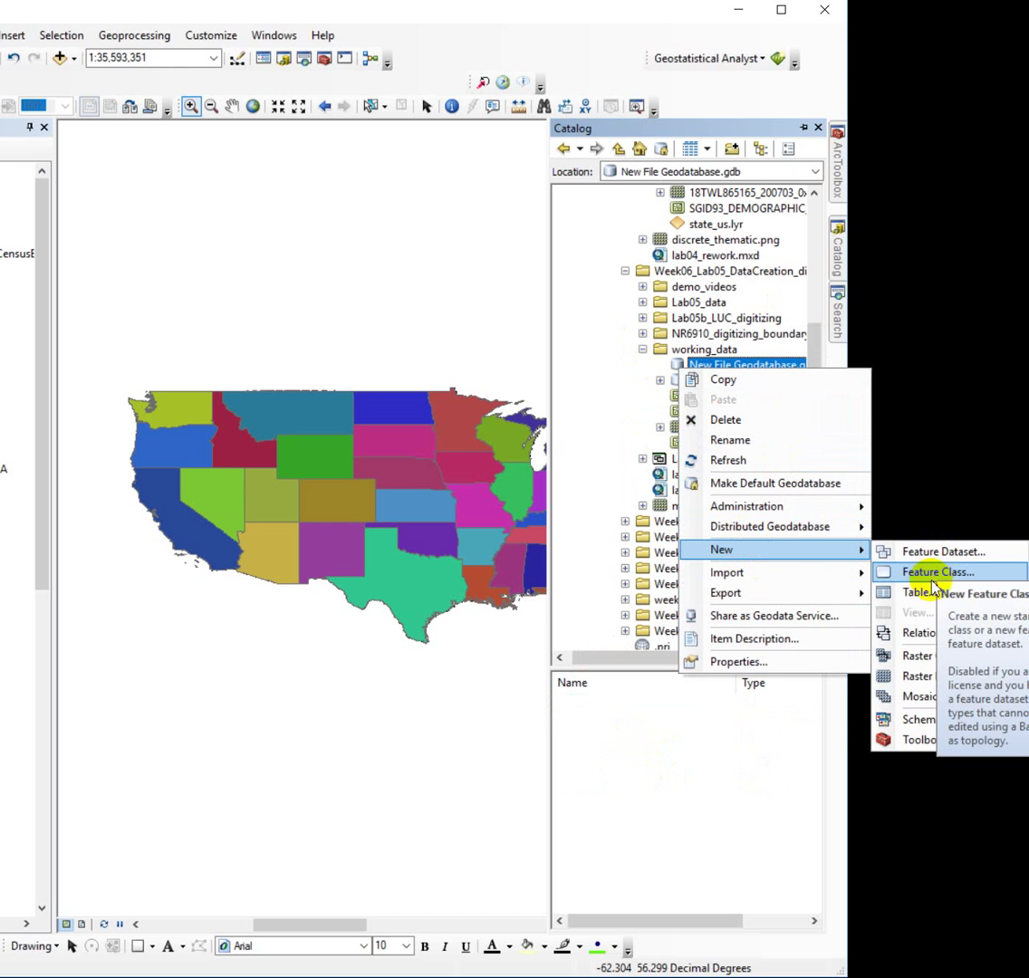
{"action": "left_click", "coordinate": [933, 574]}
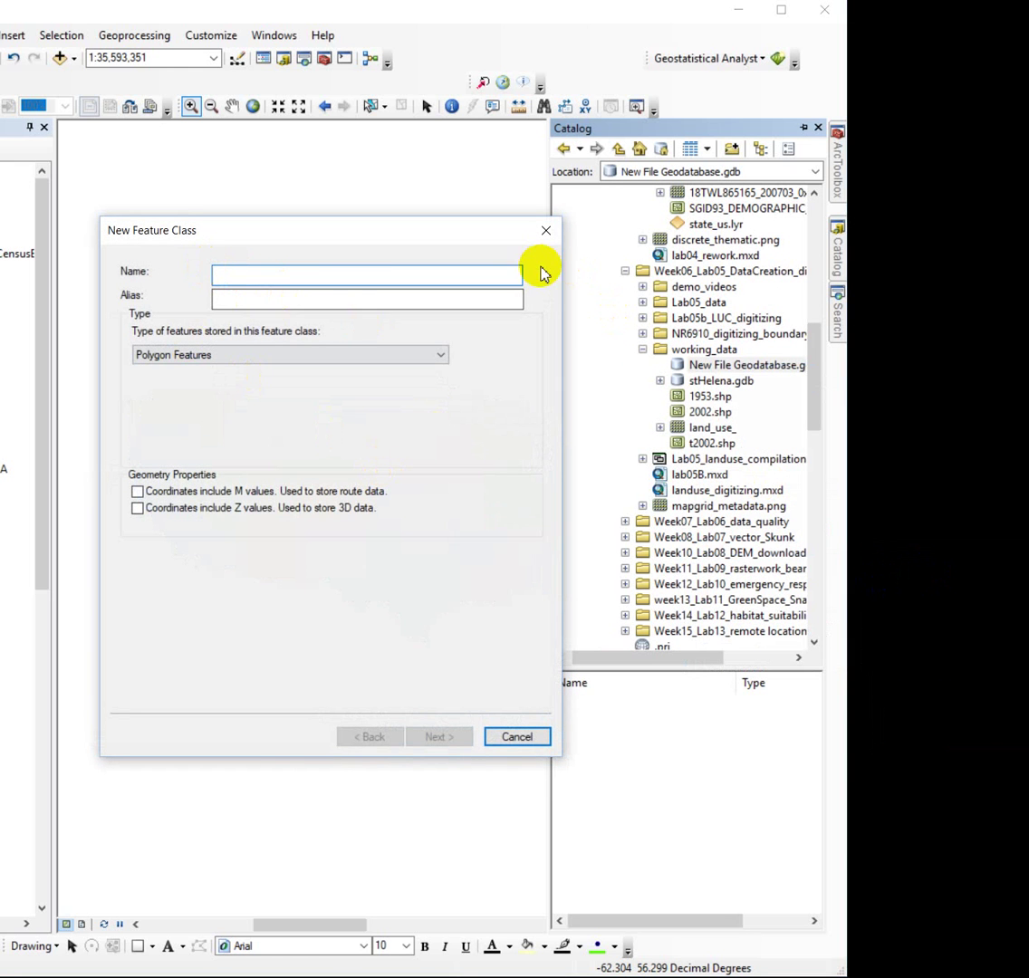
{"action": "left_click", "coordinate": [545, 232]}
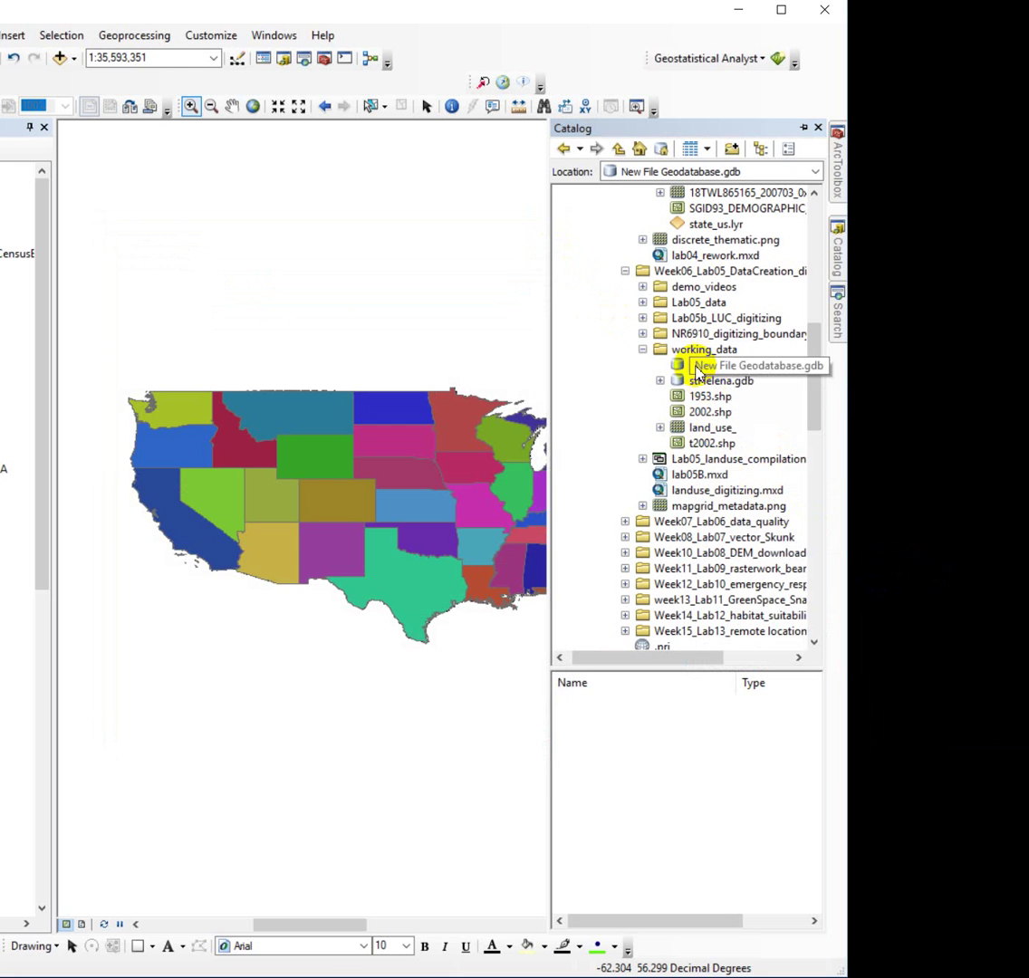
- Try to import a single feature class into the new file geodatabase in working_data
{"action": "right_click", "coordinate": [681, 365]}
{"action": "mouse_move", "coordinate": [740, 576]}
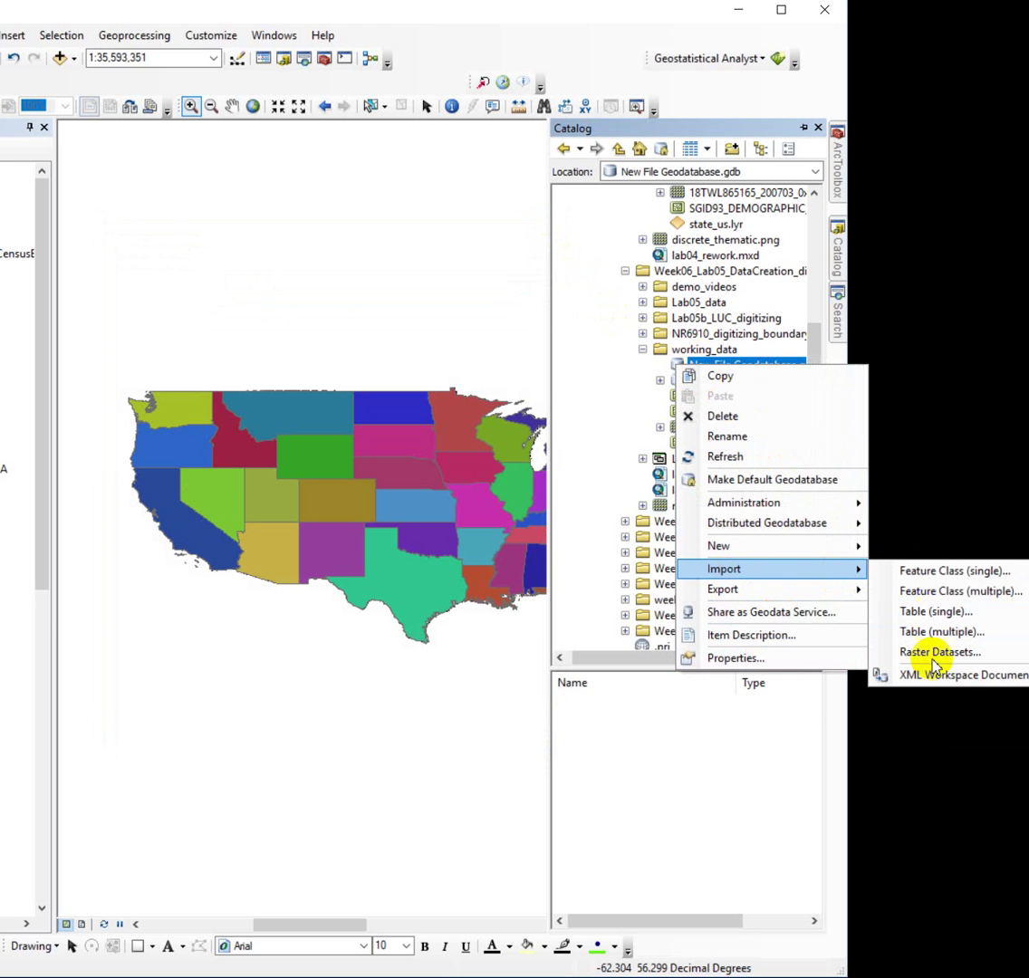
{"action": "left_click", "coordinate": [925, 571]}
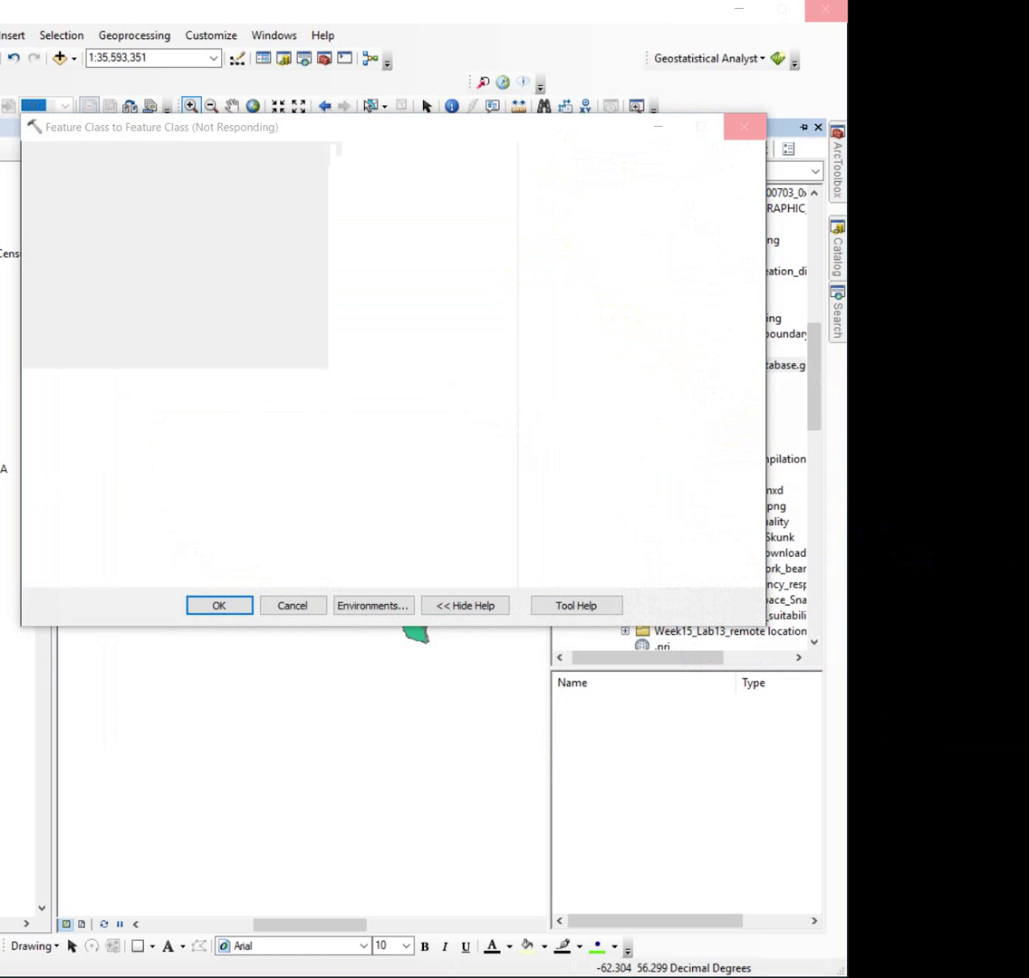
- Try to close the unresponsive Feature Class to Feature Class tool, and choose to wait for the program to respond
{"action": "left_click", "coordinate": [744, 127]}
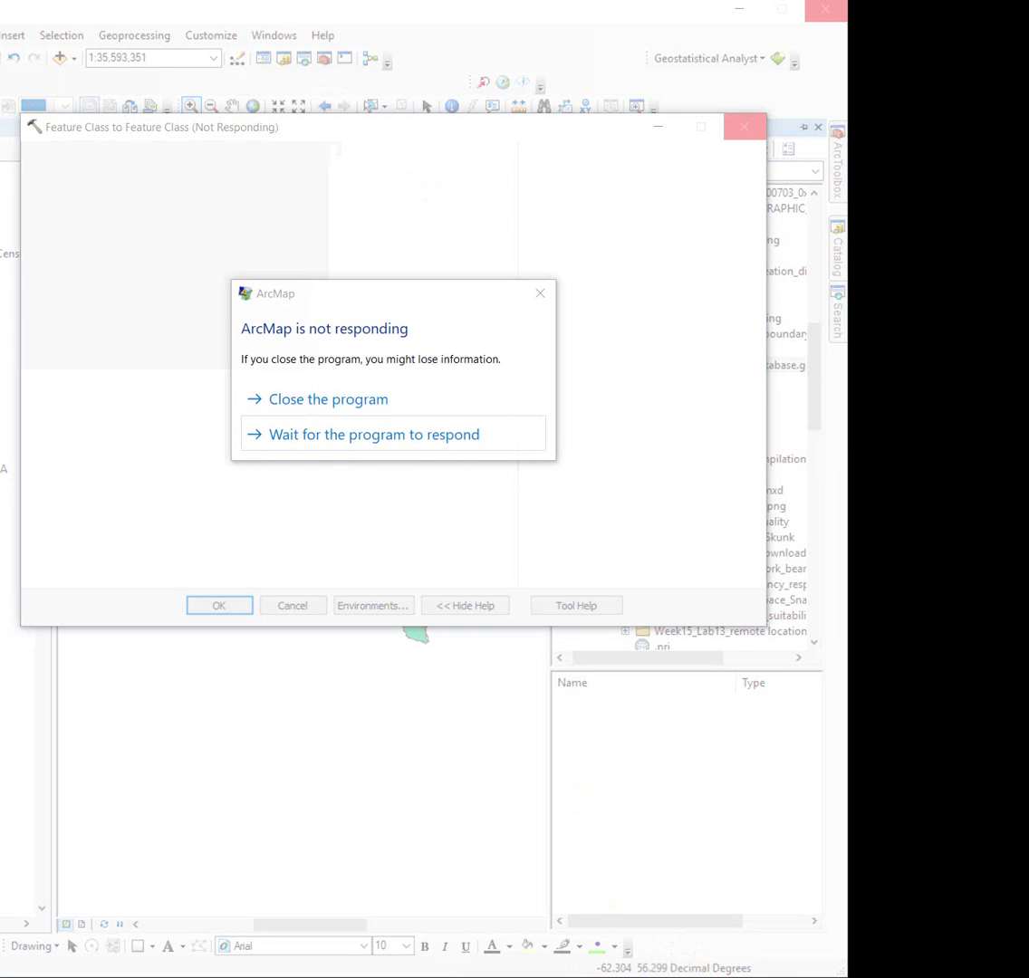
{"action": "left_click", "coordinate": [348, 442]}
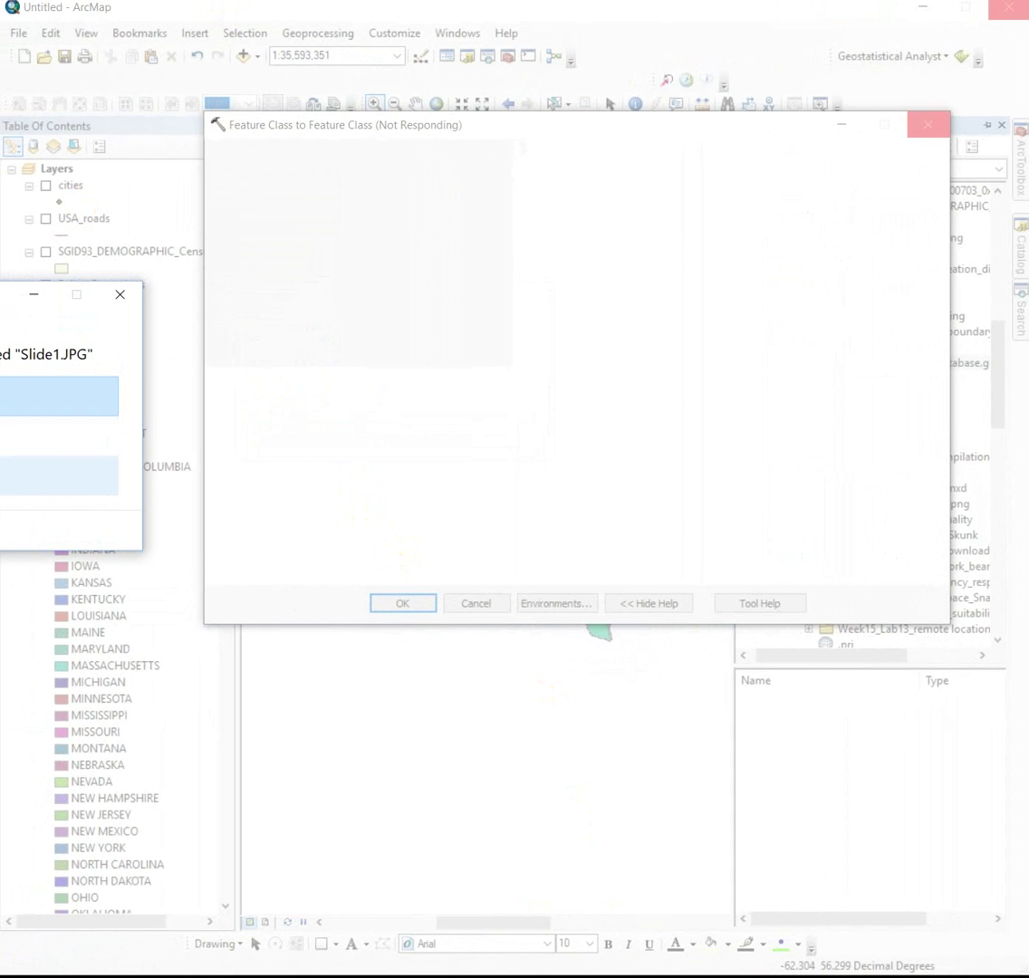
{"action": "key", "text": "Return"}
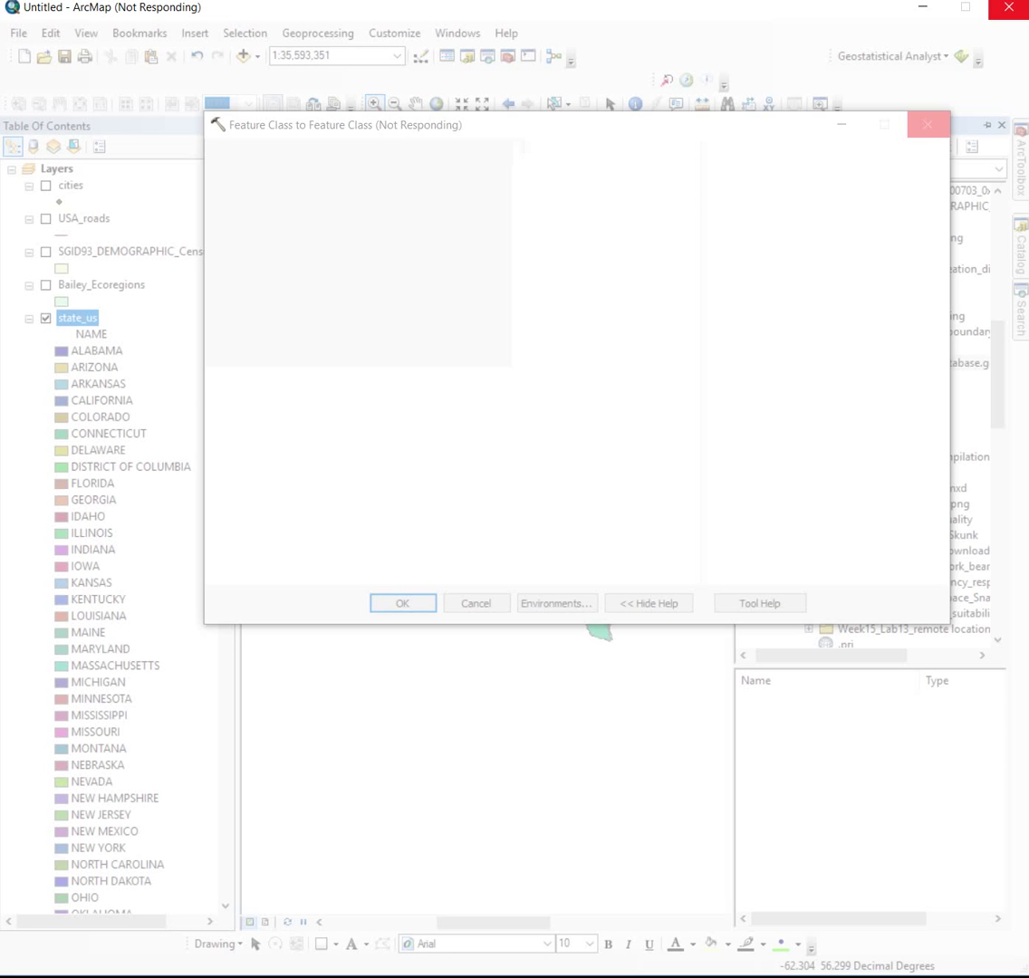
{"action": "left_click", "coordinate": [927, 124]}
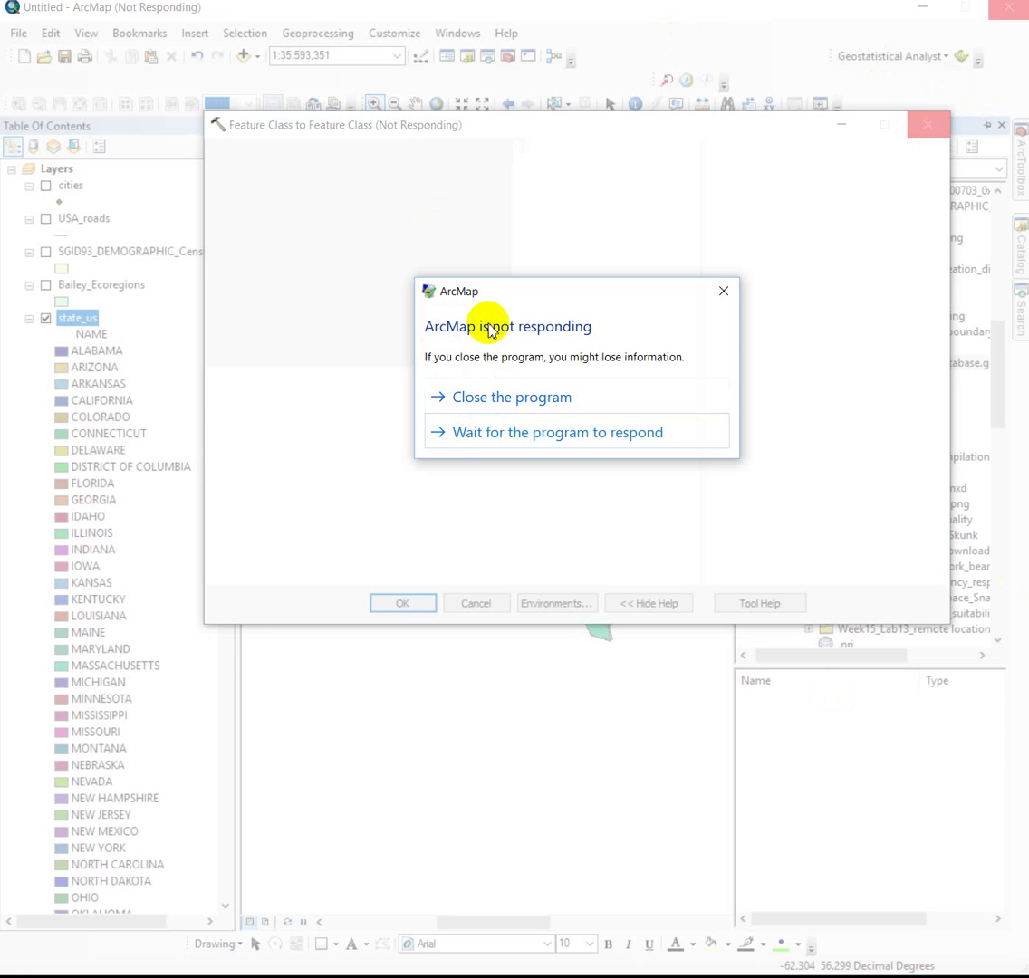
{"action": "left_click", "coordinate": [73, 13]}
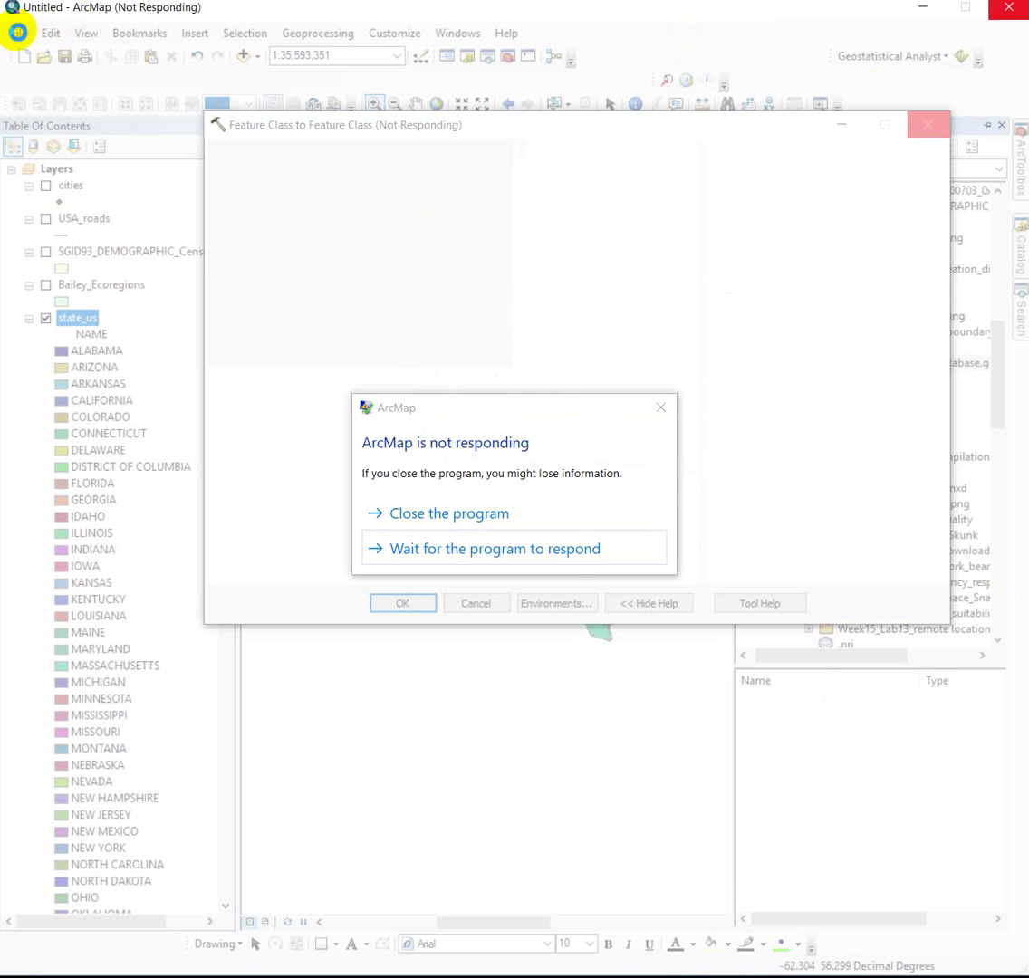
{"action": "left_click", "coordinate": [558, 548]}
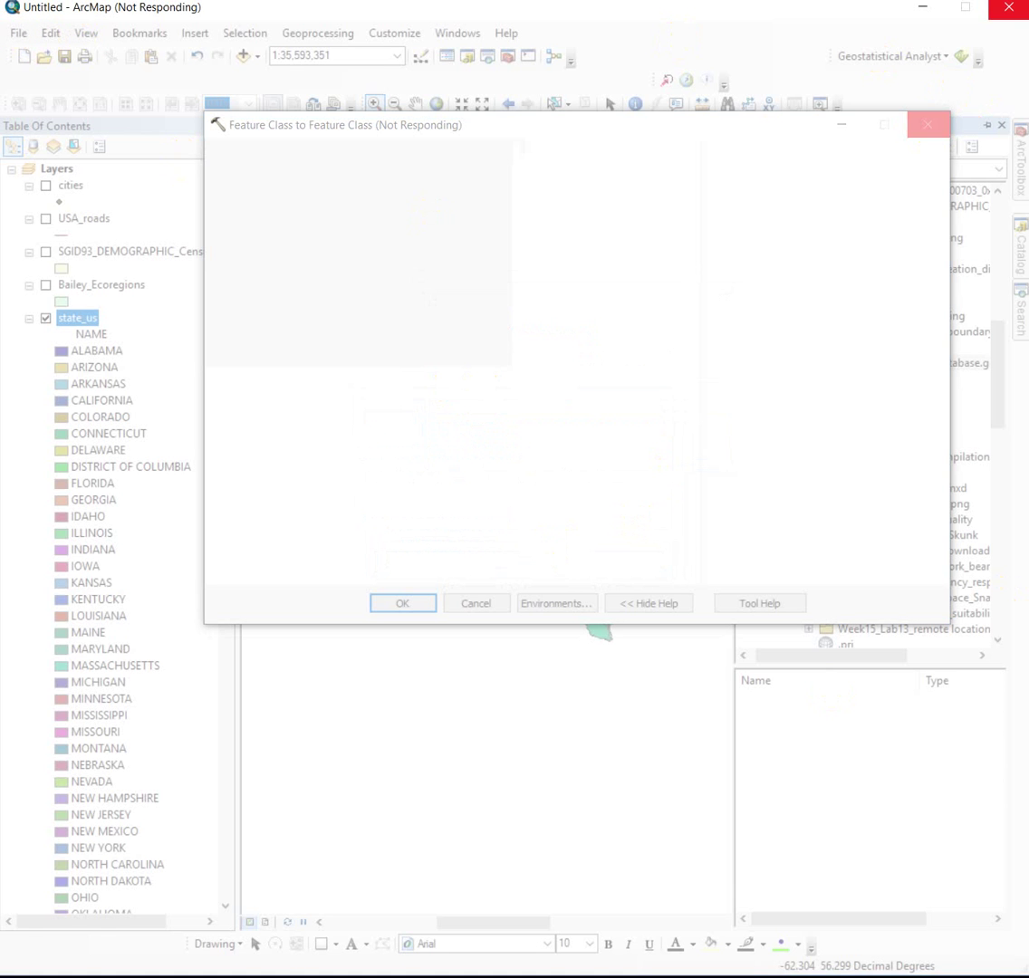